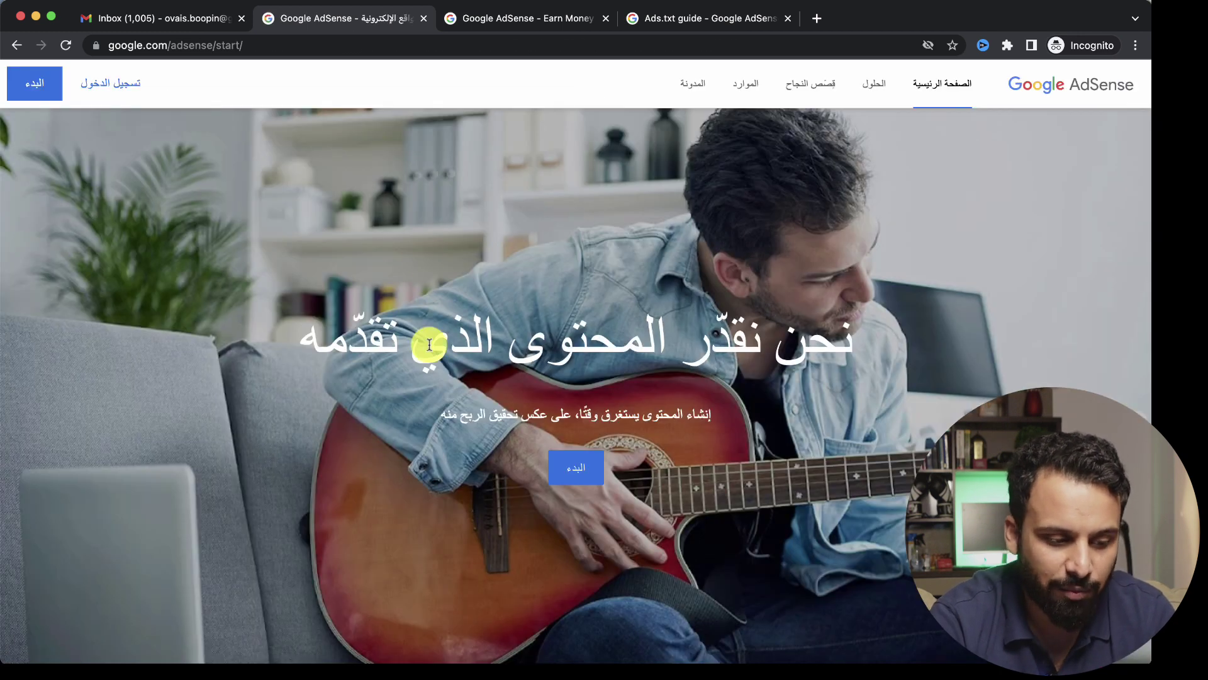
scroll(429, 345, "down", 10)
scroll(429, 345, "down", 5)
scroll(429, 345, "down", 5)
Open a right-click menu on the AdSense homepage, then dismiss it
right_click(432, 285)
key("Escape")
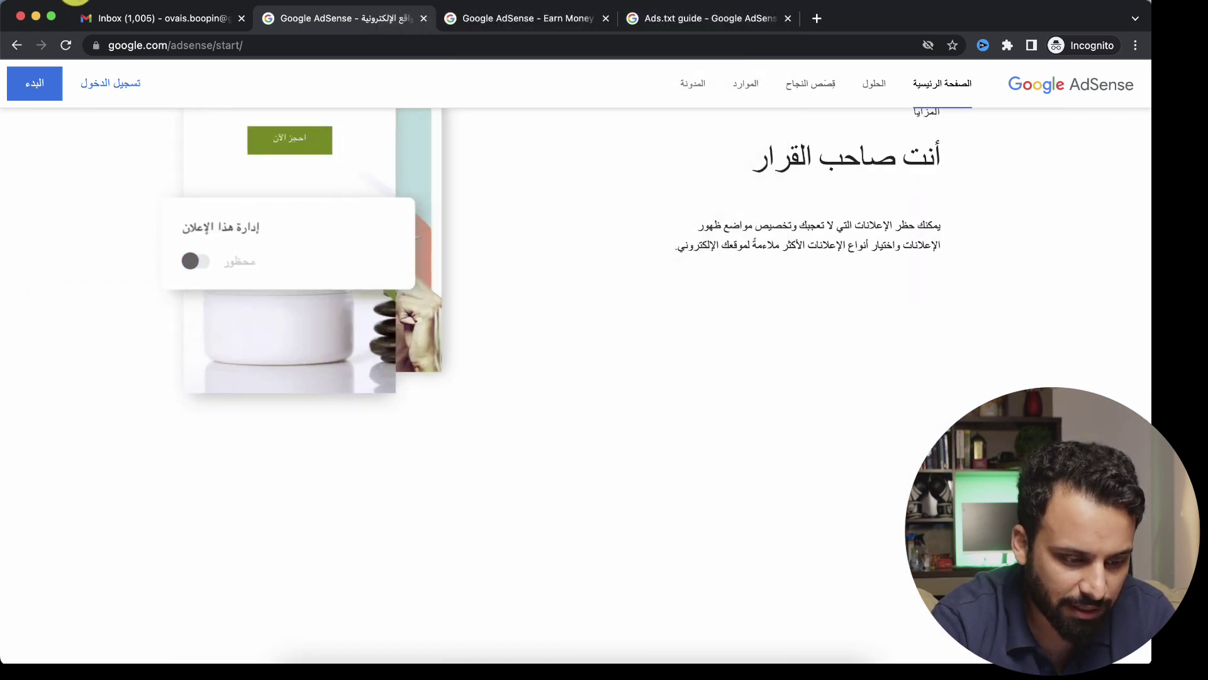
scroll(108, 205, "down", 3)
scroll(108, 205, "down", 1)
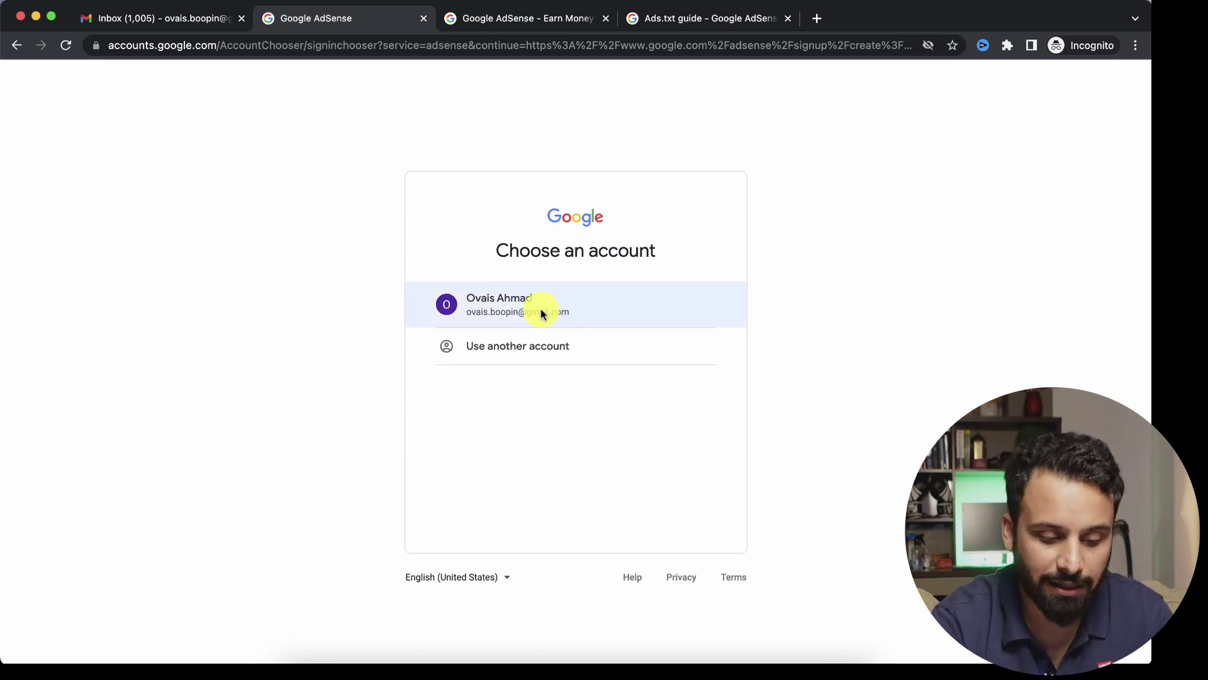
Sign in to AdSense with the existing Google account from the account chooser
left_click(542, 314)
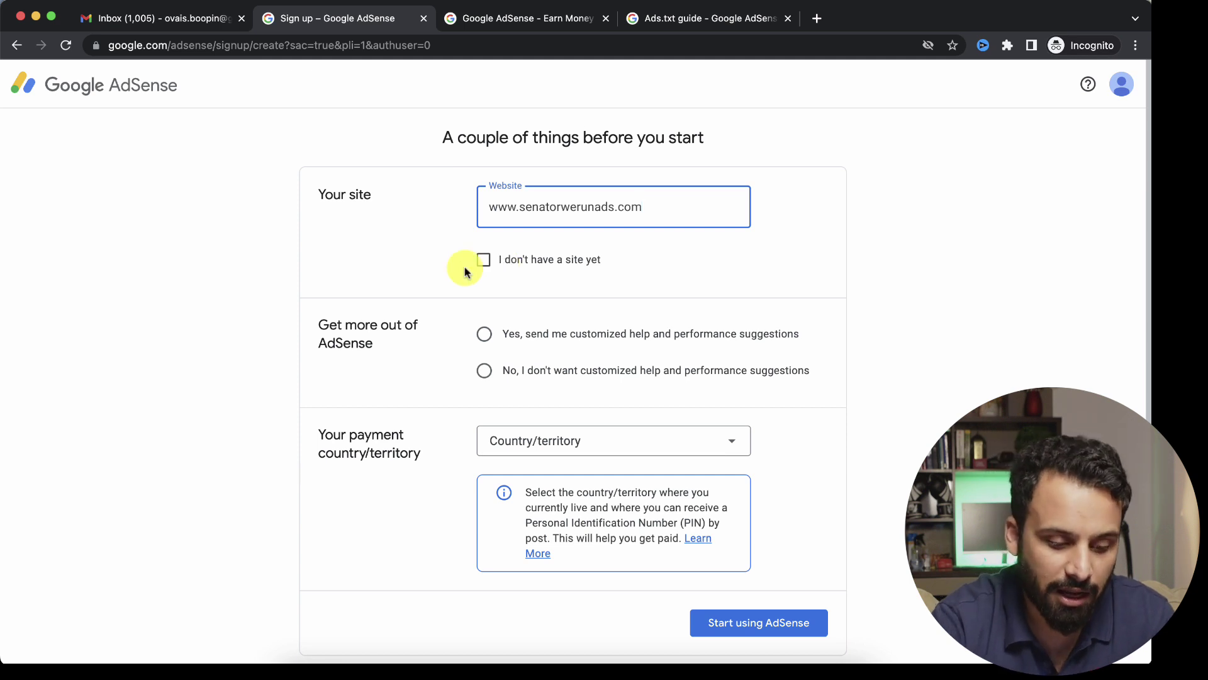
scroll(396, 348, "down", 1)
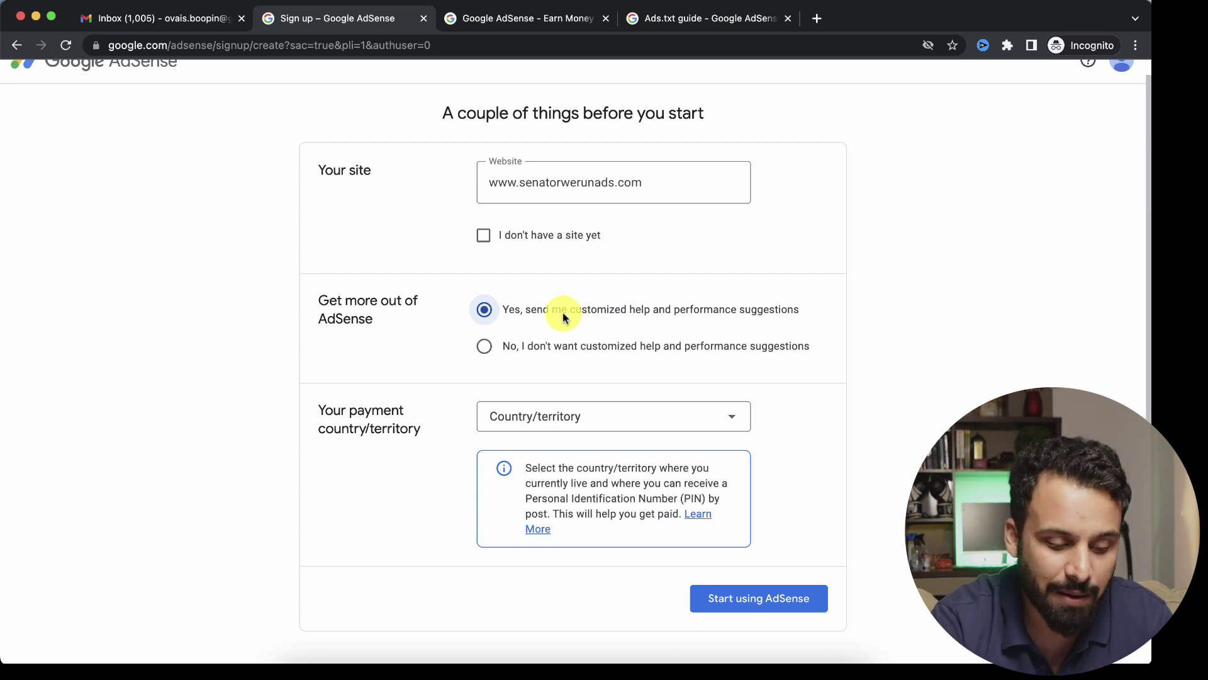
scroll(433, 417, "down", 3)
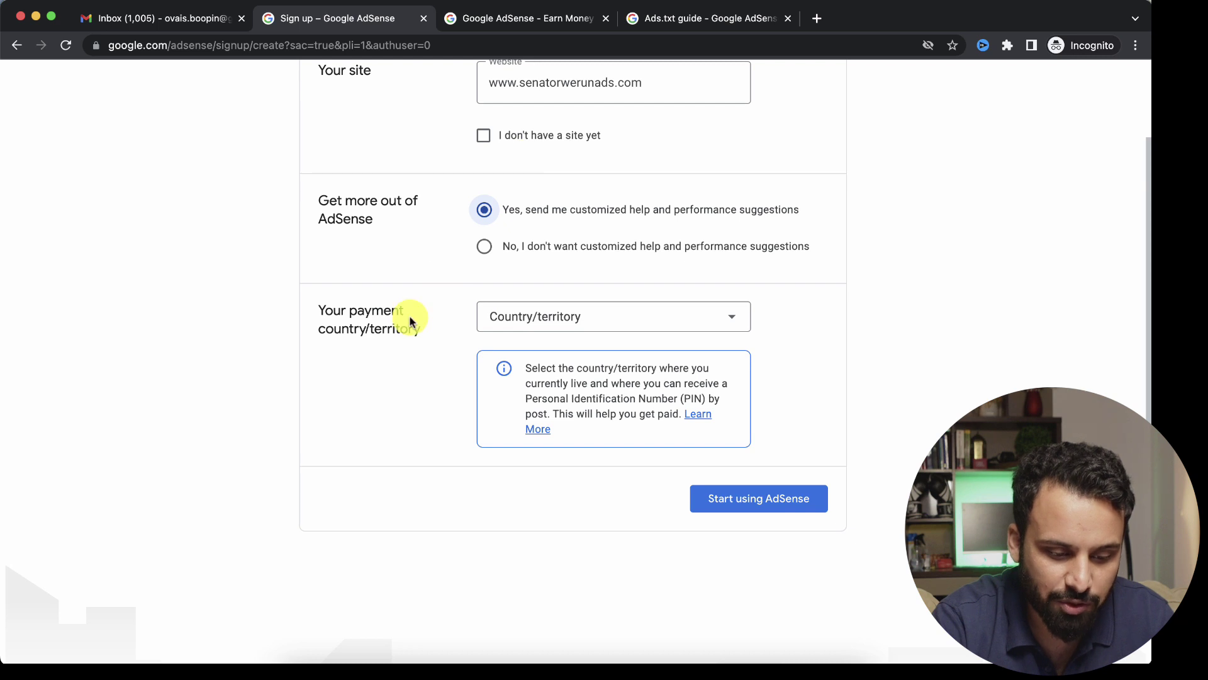
Open the Country/territory dropdown of payment countries on the sign-up form
left_click(710, 316)
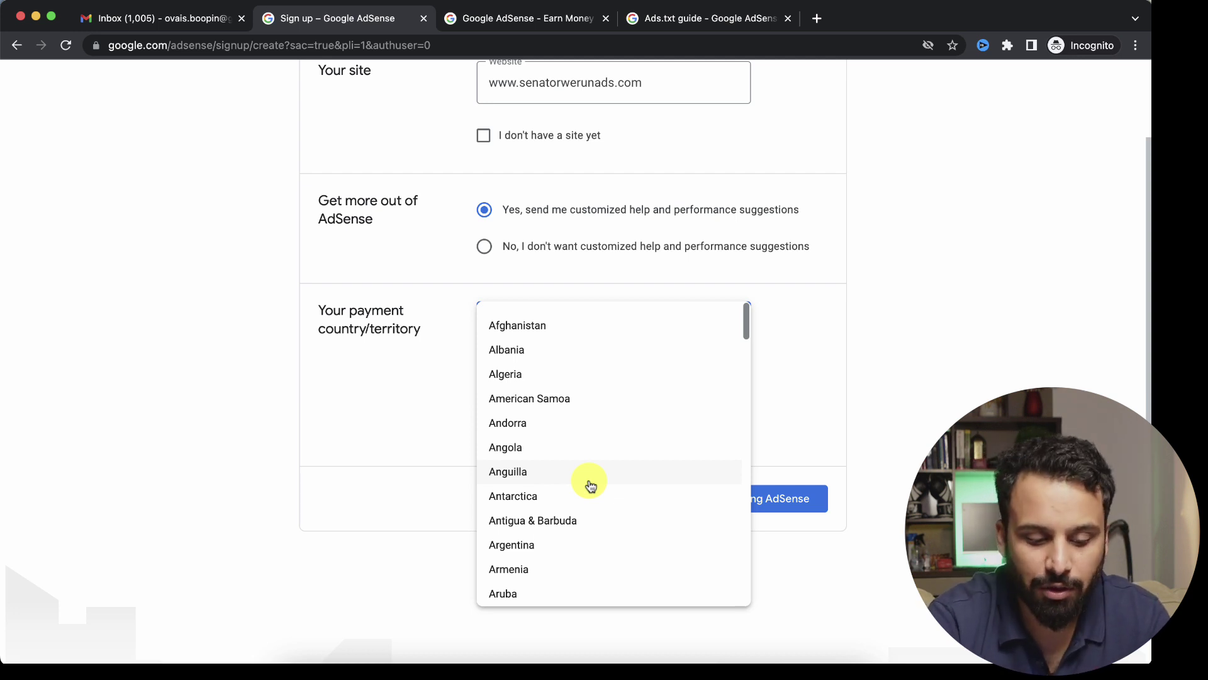
scroll(589, 486, "down", 15)
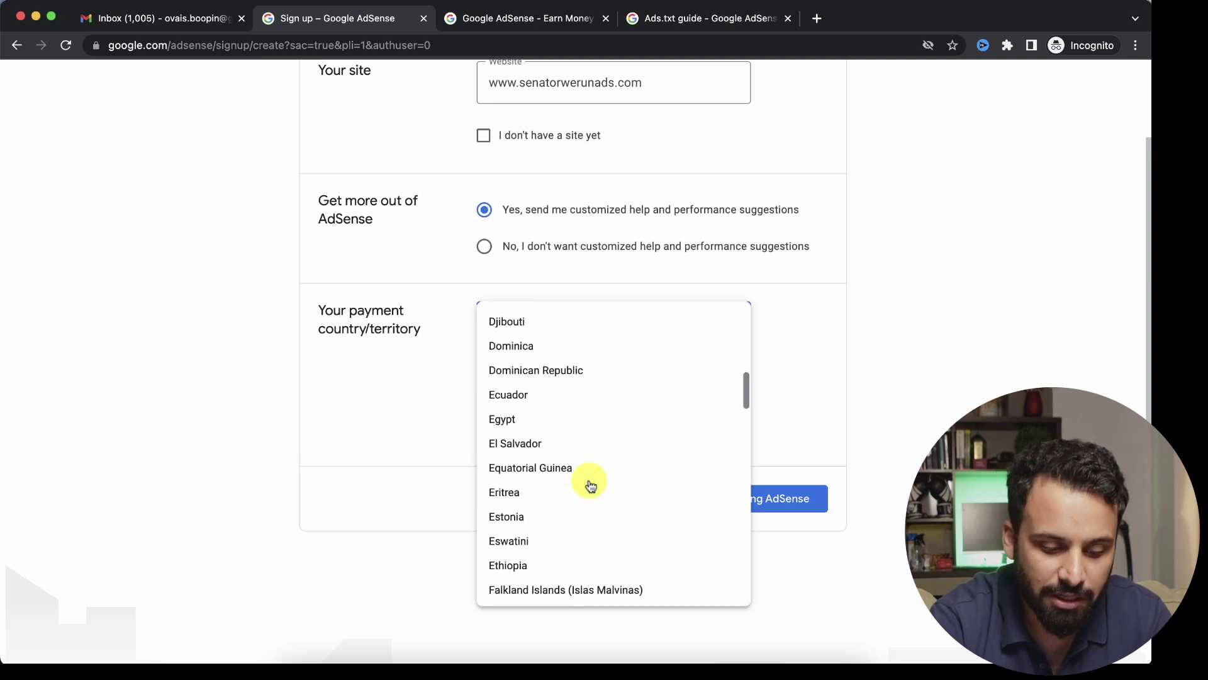
scroll(589, 486, "down", 20)
scroll(589, 485, "down", 15)
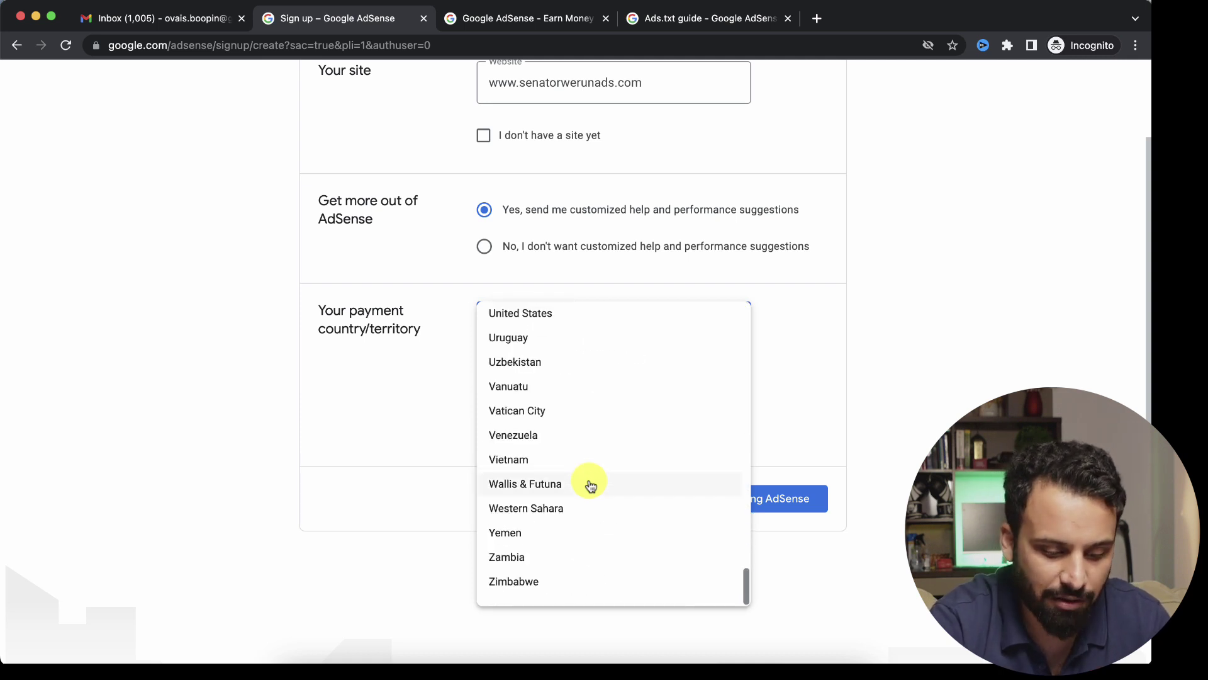
scroll(620, 481, "up", 1)
scroll(612, 470, "up", 3)
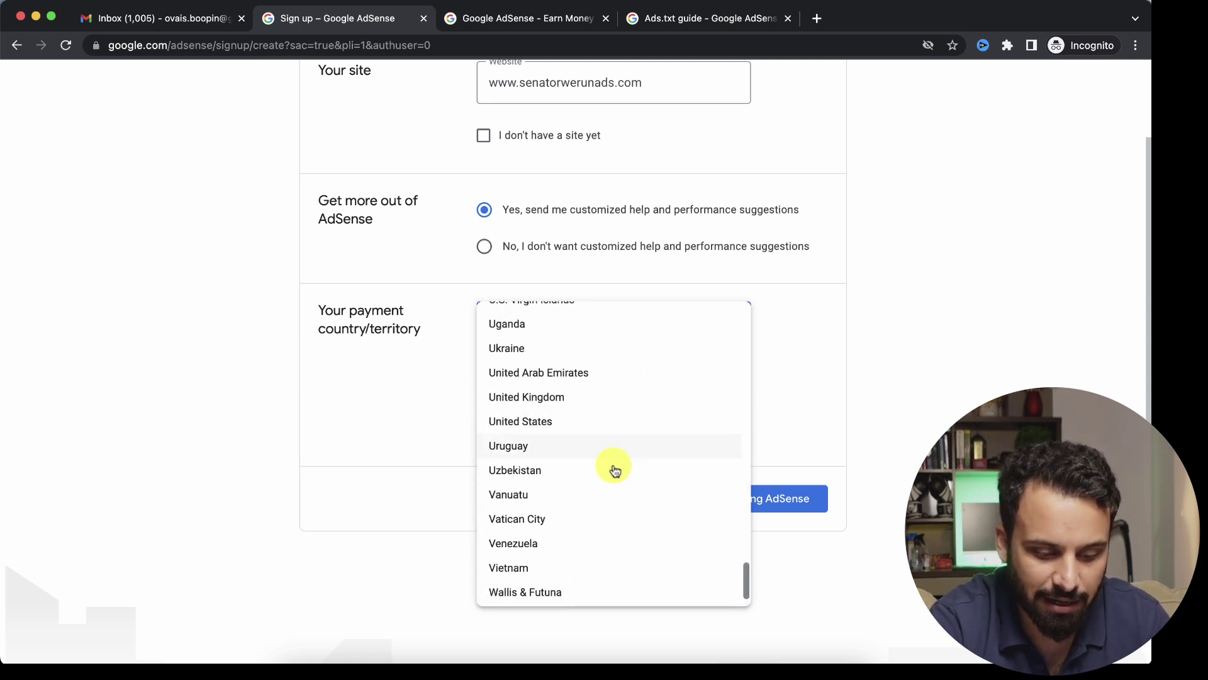
Pick United States, accept the AdSense agreement, and submit with Start using AdSense
left_click(548, 422)
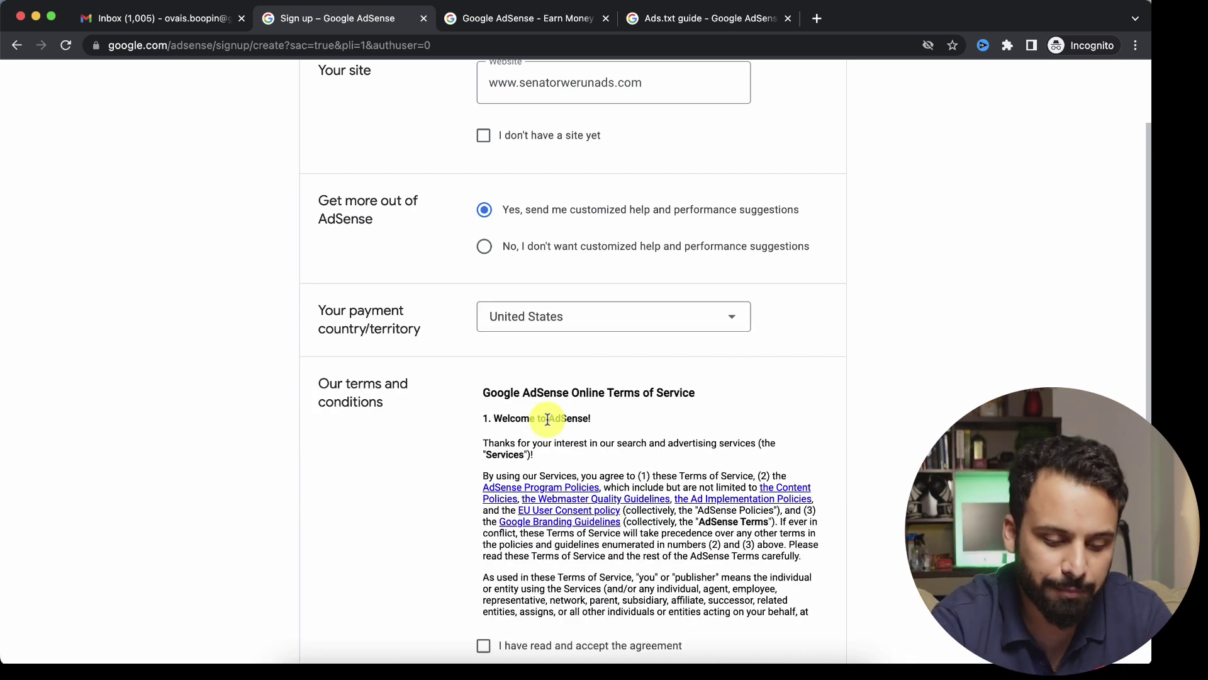
scroll(444, 517, "down", 3)
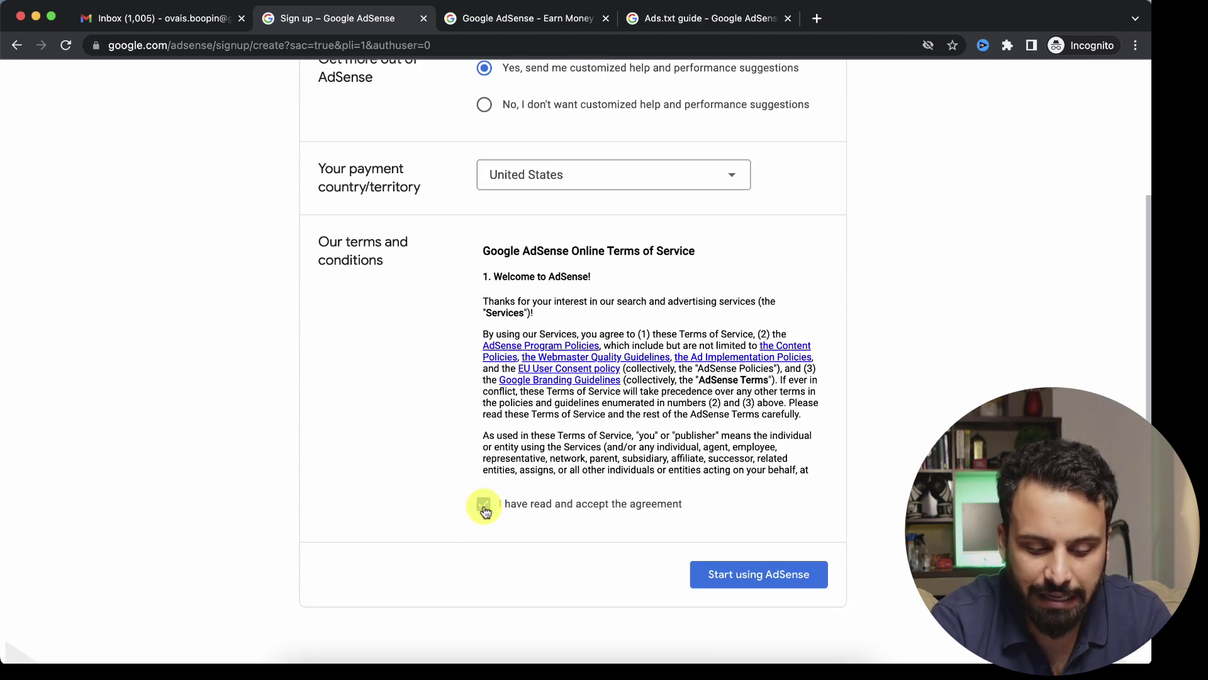
left_click(484, 508)
left_click(735, 569)
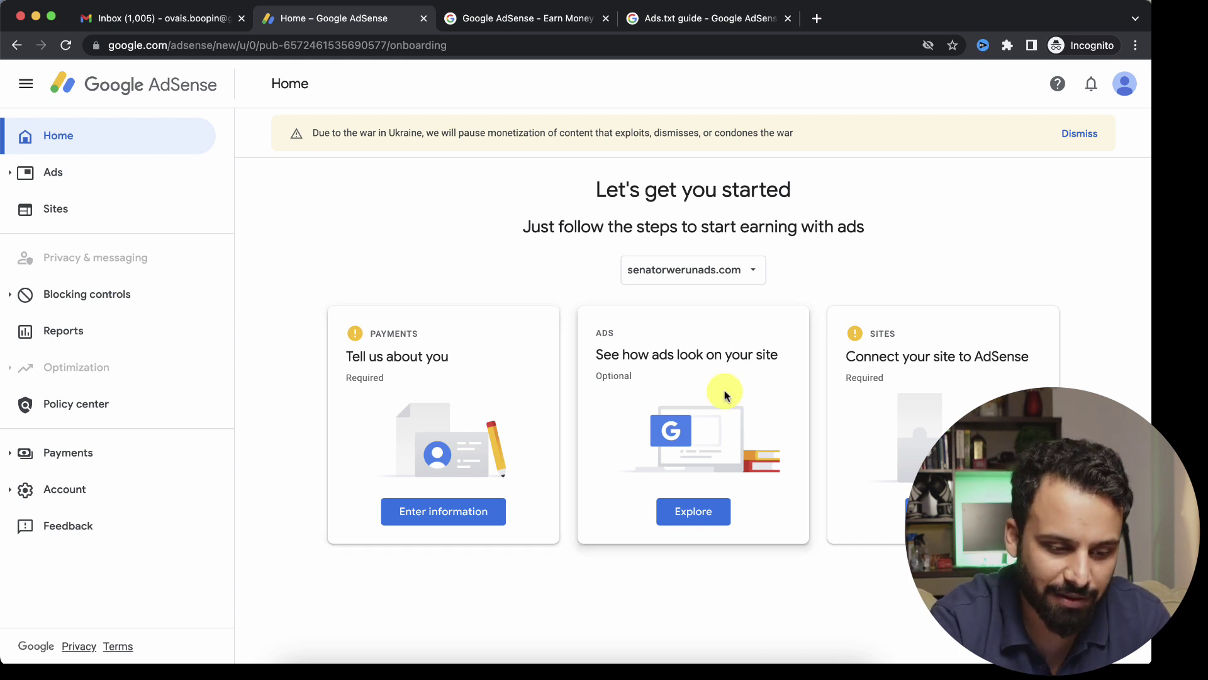
Dismiss the Ukraine banner and open Connect your site from the Sites card
left_click(1081, 135)
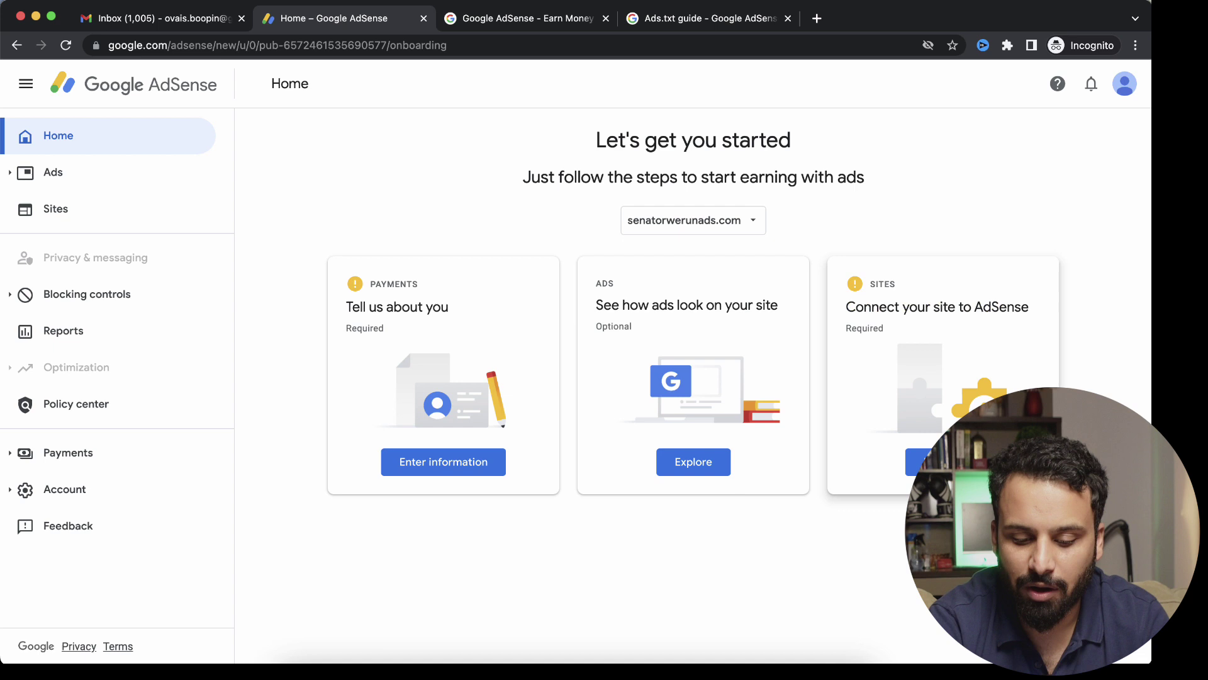
left_click(918, 462)
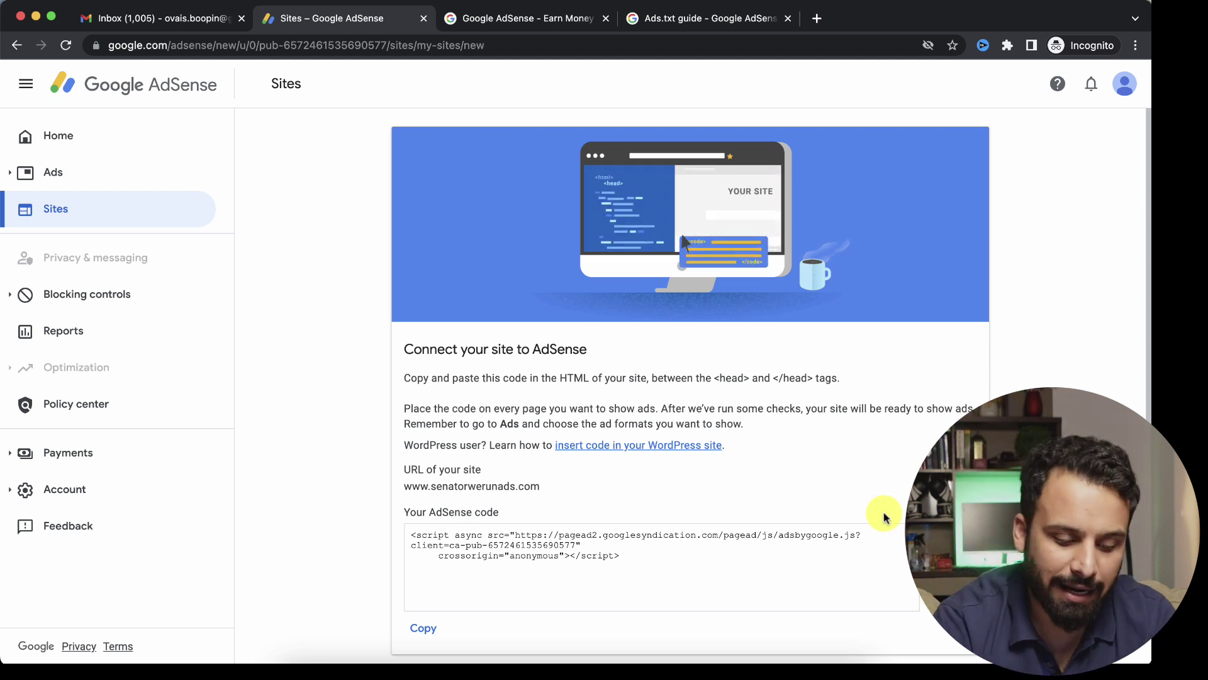
scroll(885, 517, "down", 3)
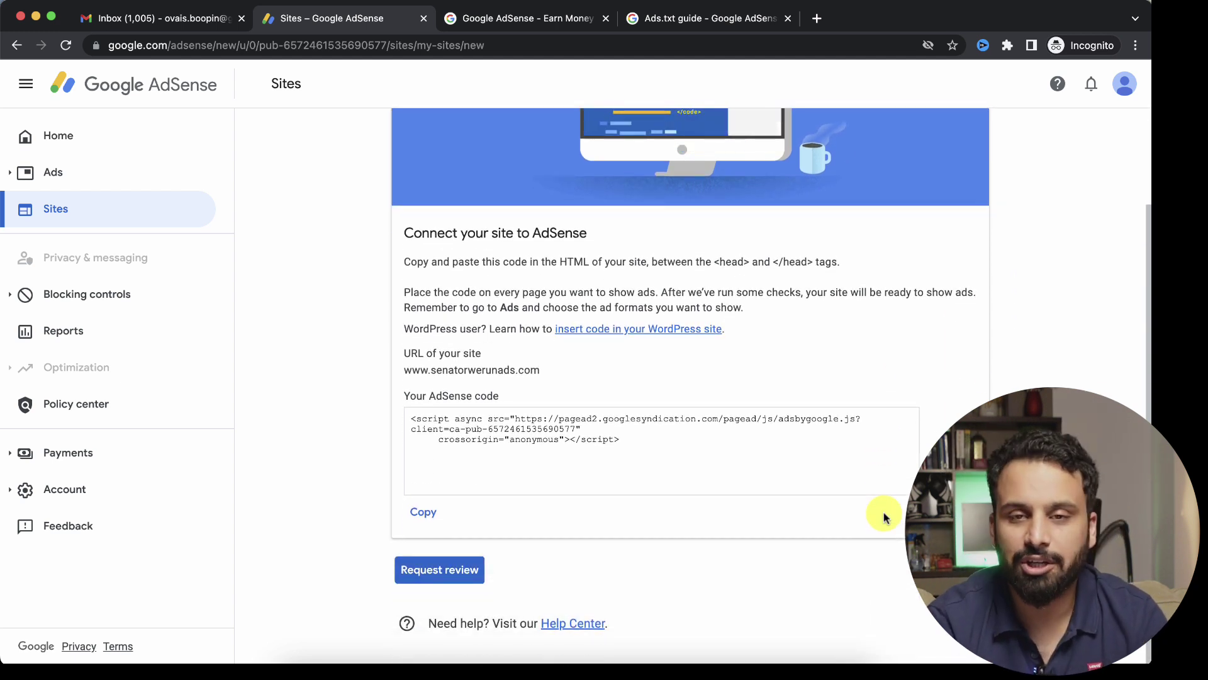
left_click_drag(626, 439, 406, 408)
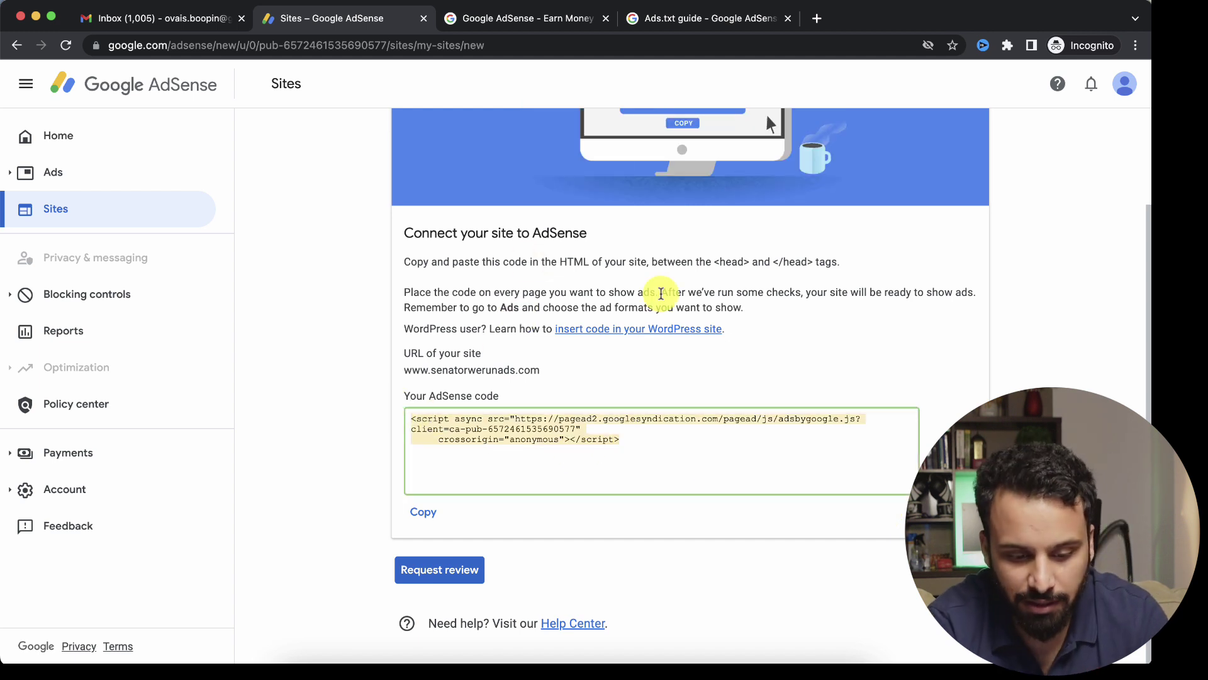
scroll(541, 272, "up", 2)
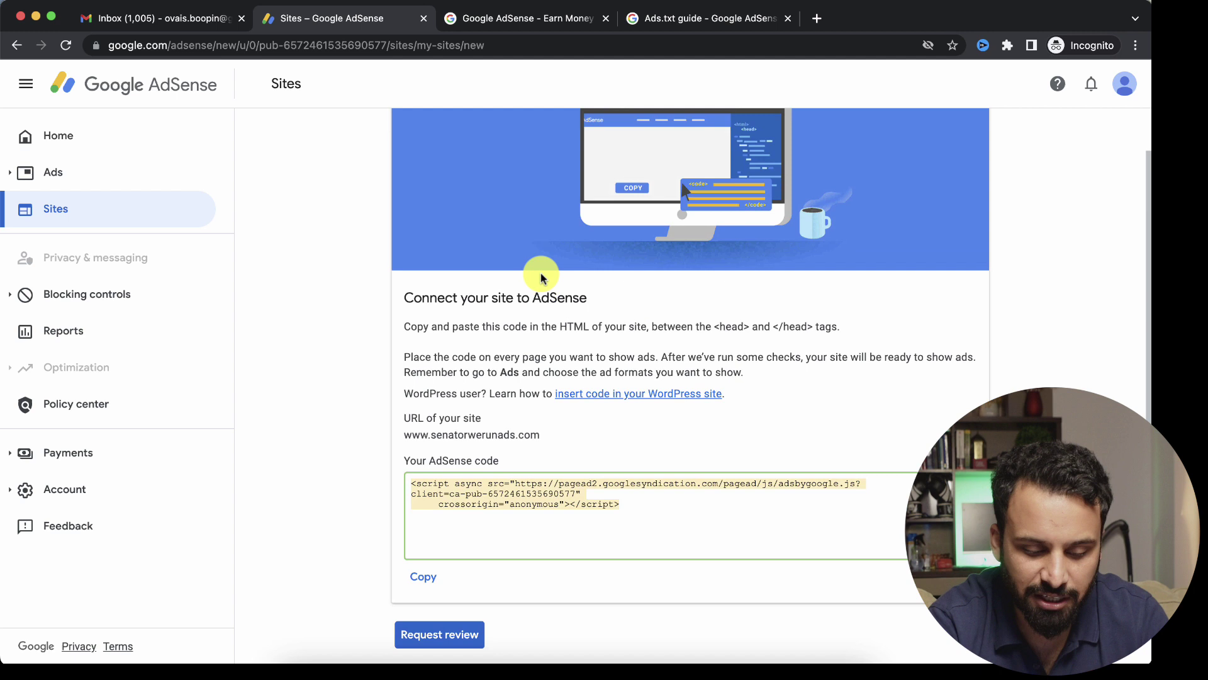
left_click(604, 339)
left_click_drag(452, 337, 827, 335)
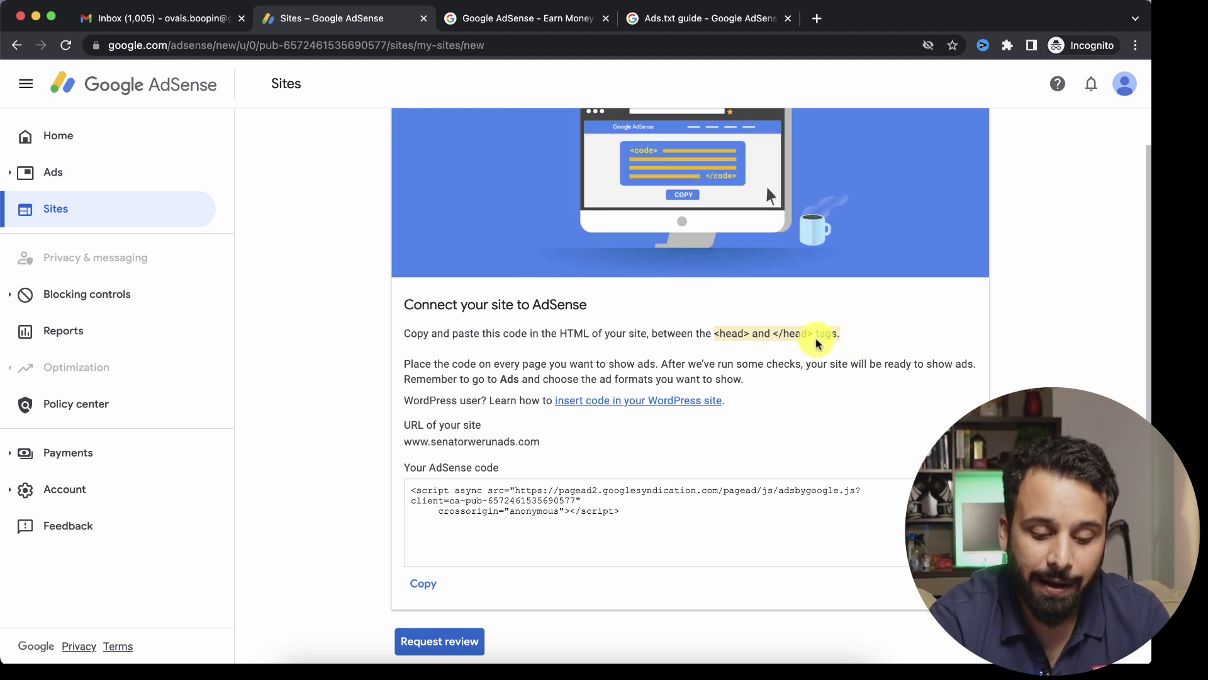
scroll(817, 339, "down", 2)
scroll(816, 338, "down", 2)
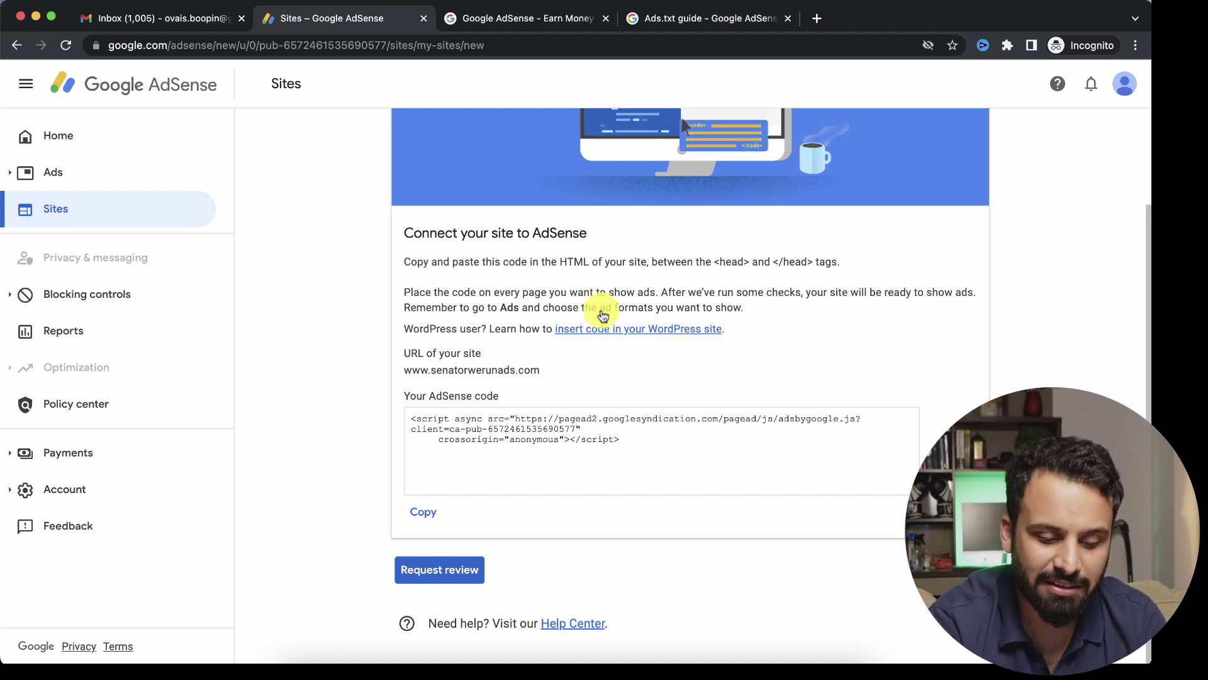
Copy the site's AdSense code snippet and request a review of the site
left_click_drag(415, 329, 587, 343)
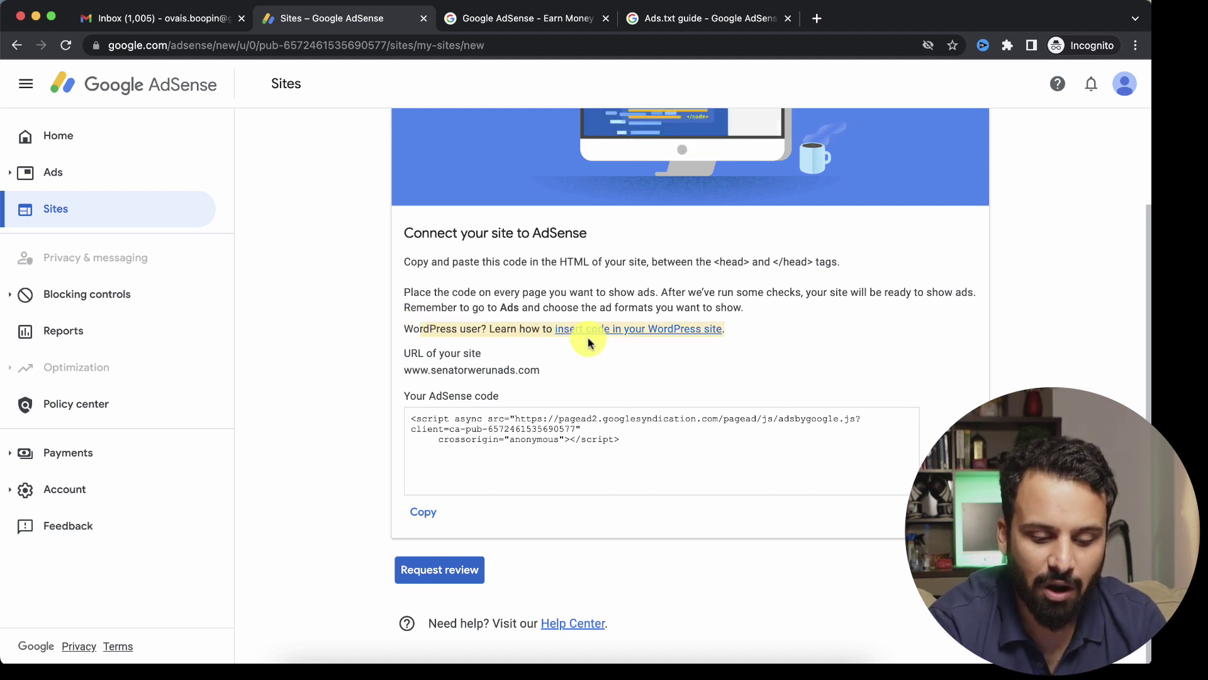
left_click(739, 338)
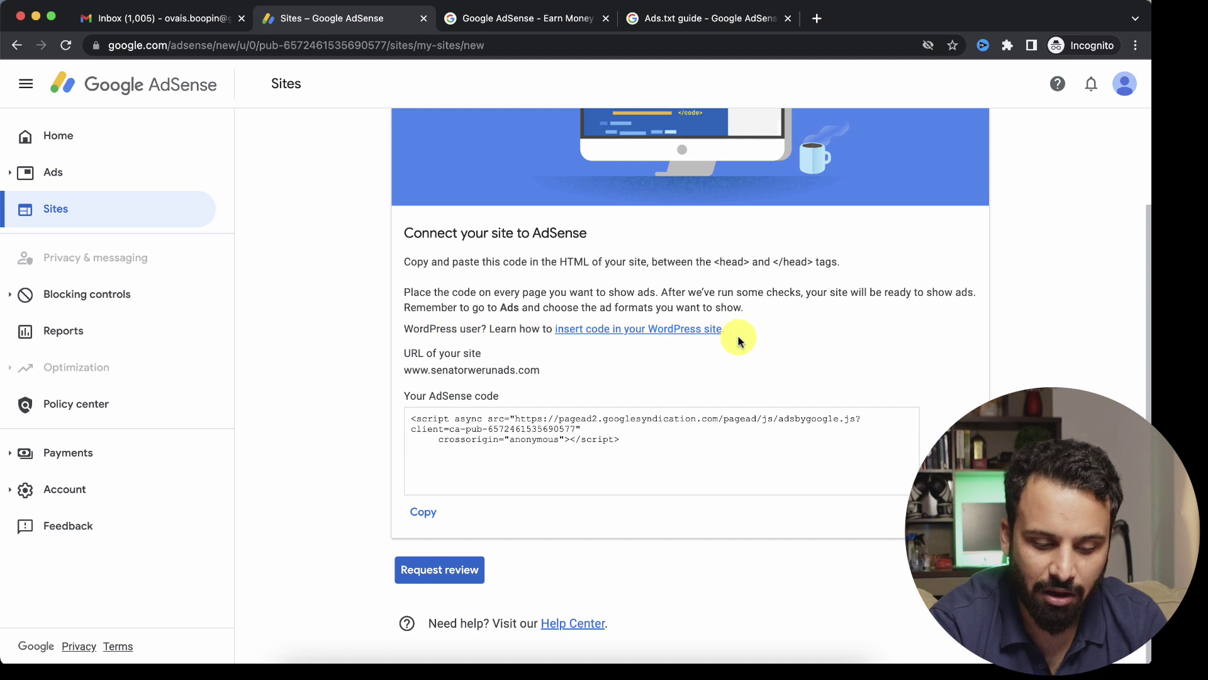
left_click(625, 443)
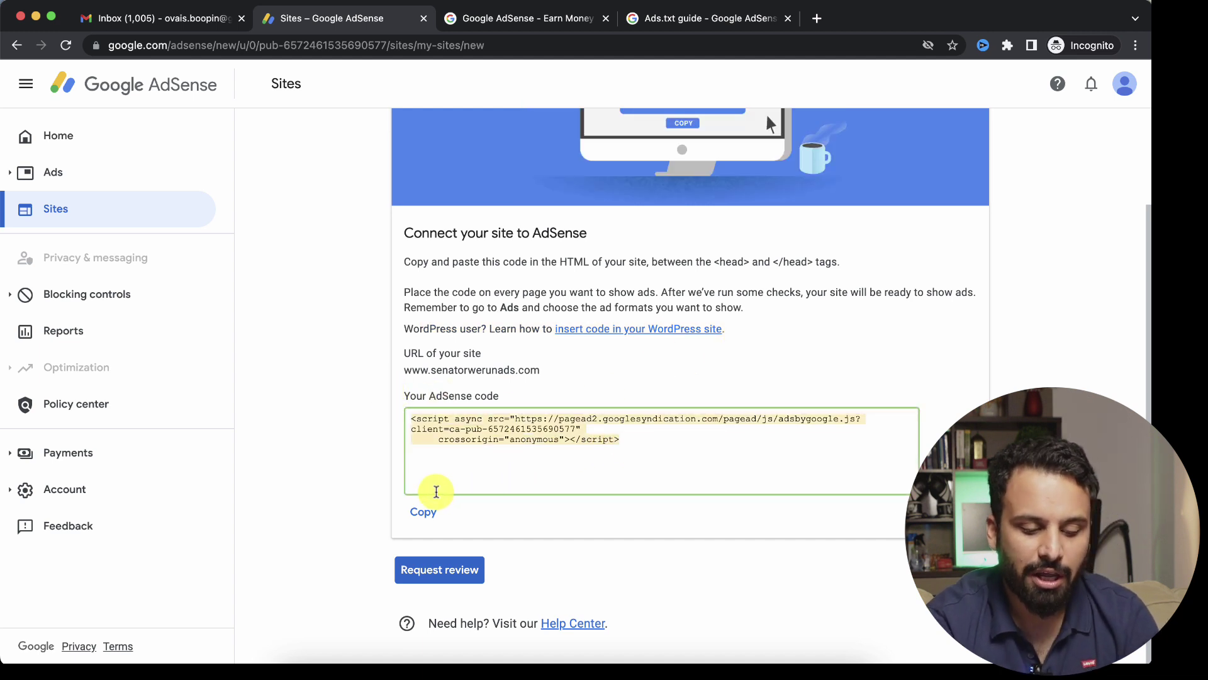
left_click(426, 509)
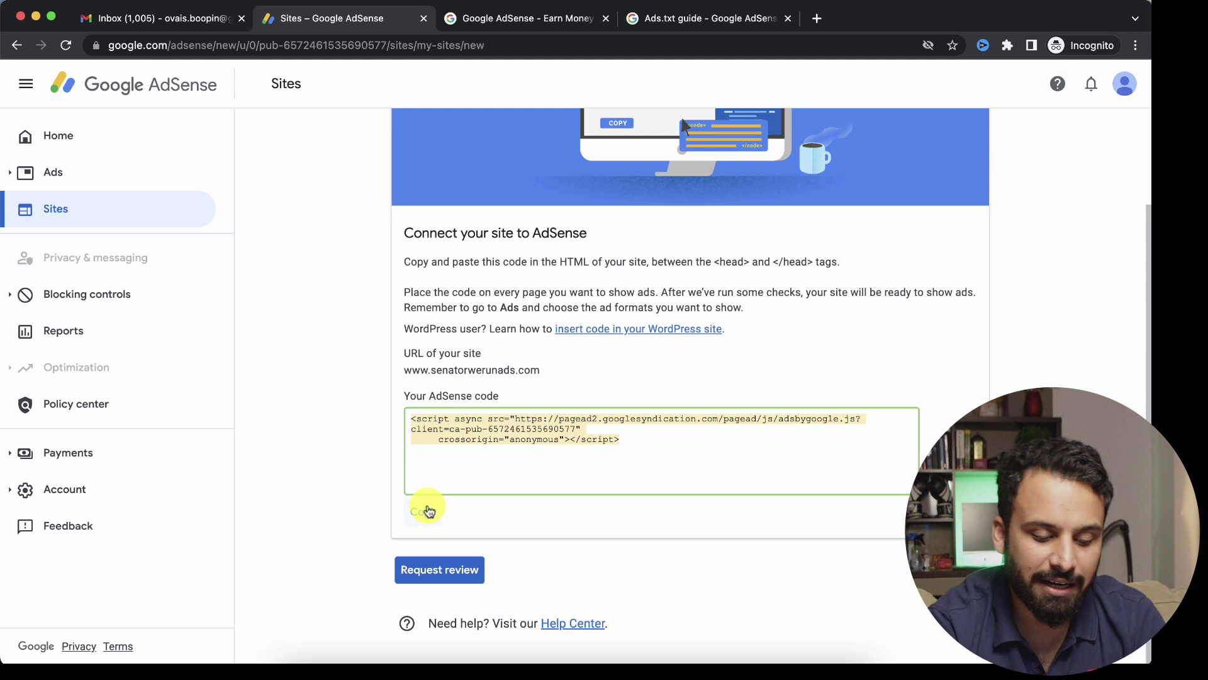
left_click(432, 574)
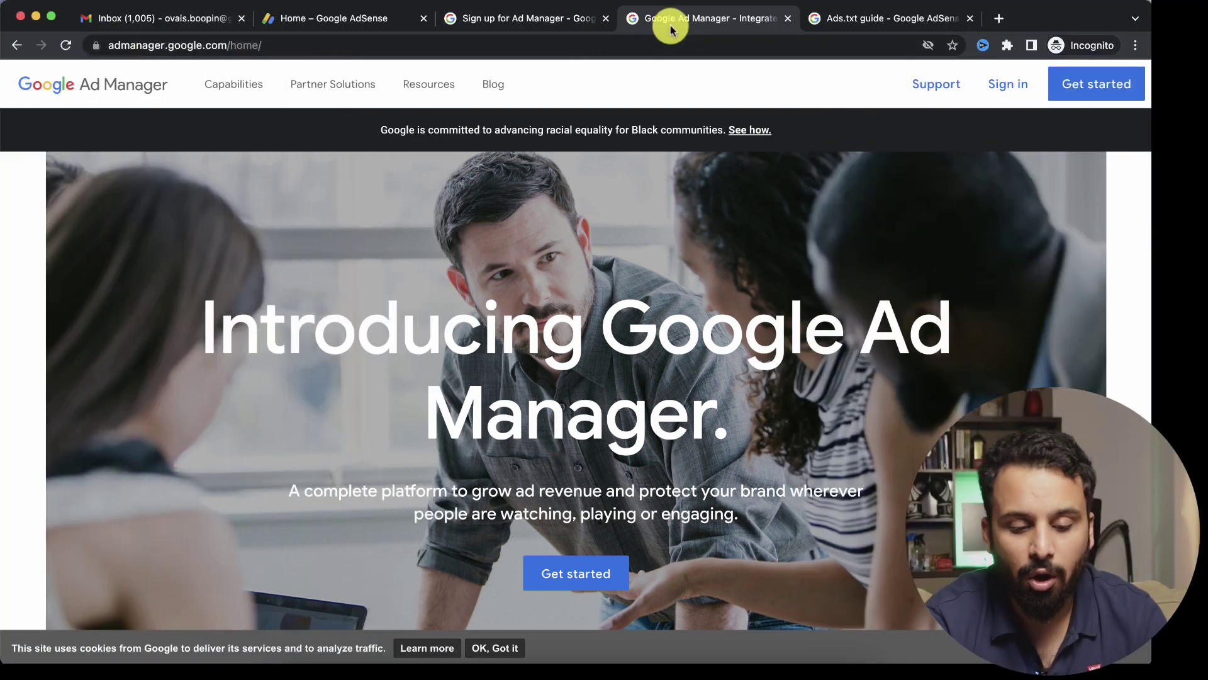
Return from the help article to the Ad Manager homepage and start sign-up
left_click(552, 26)
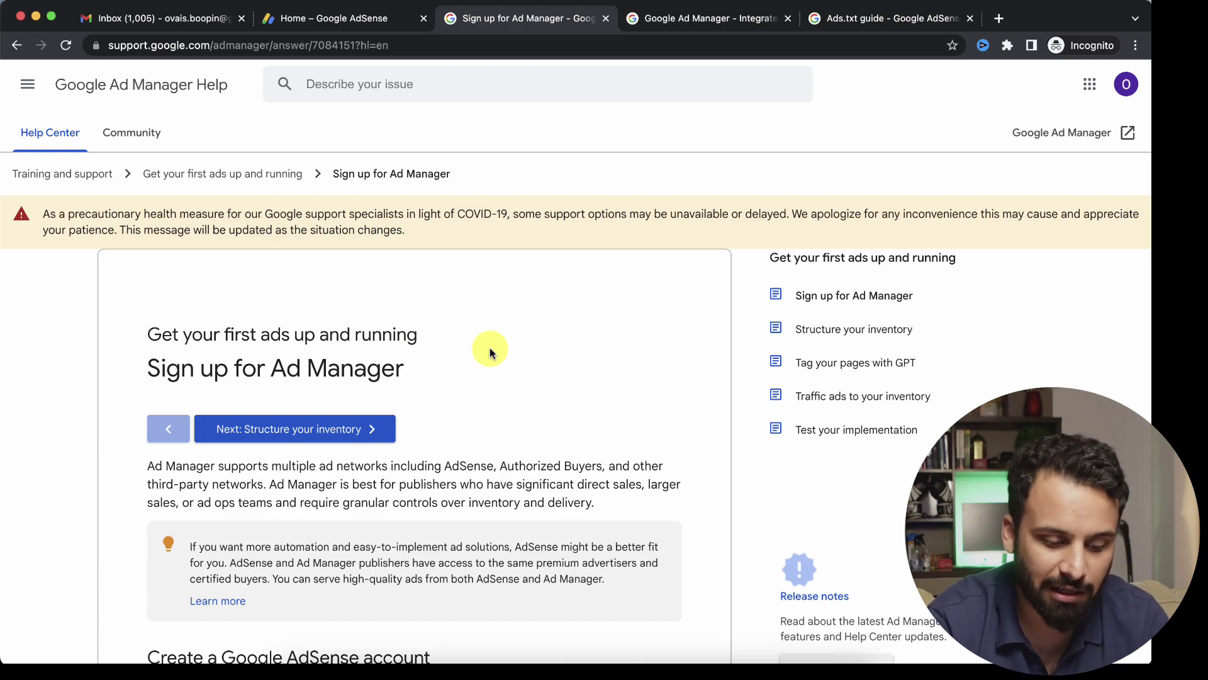
scroll(490, 352, "down", 1)
scroll(490, 350, "down", 4)
scroll(490, 349, "down", 5)
scroll(490, 349, "down", 5)
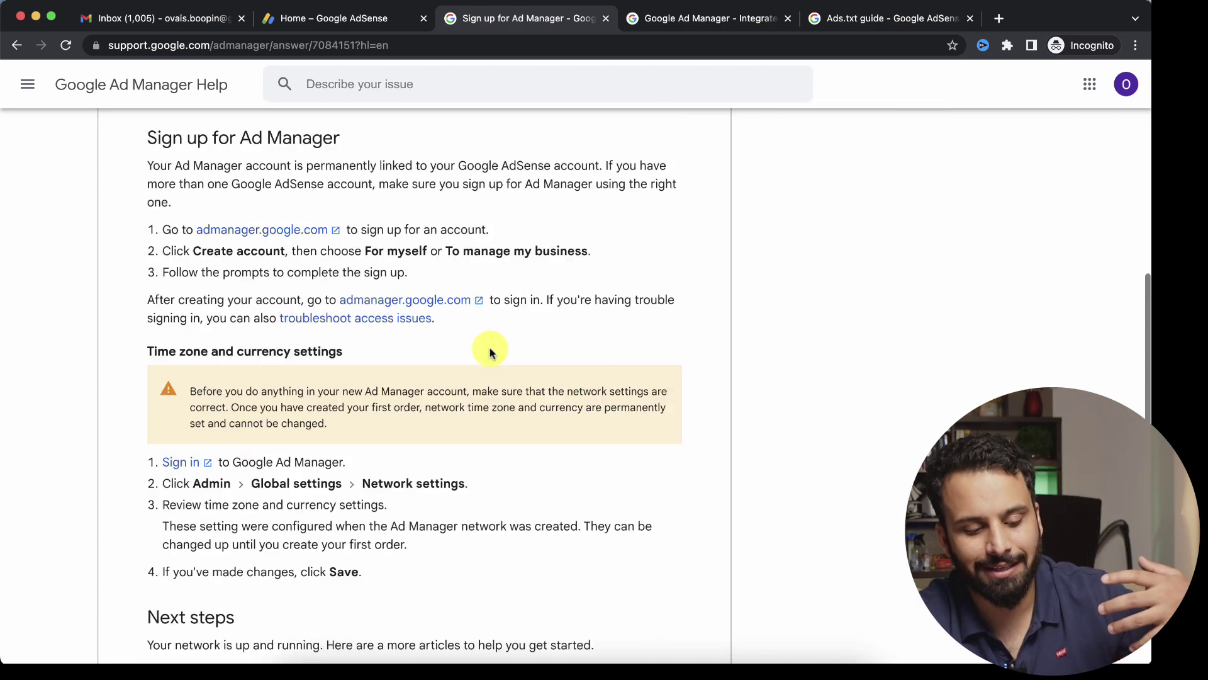
scroll(490, 348, "down", 1)
scroll(490, 349, "down", 1)
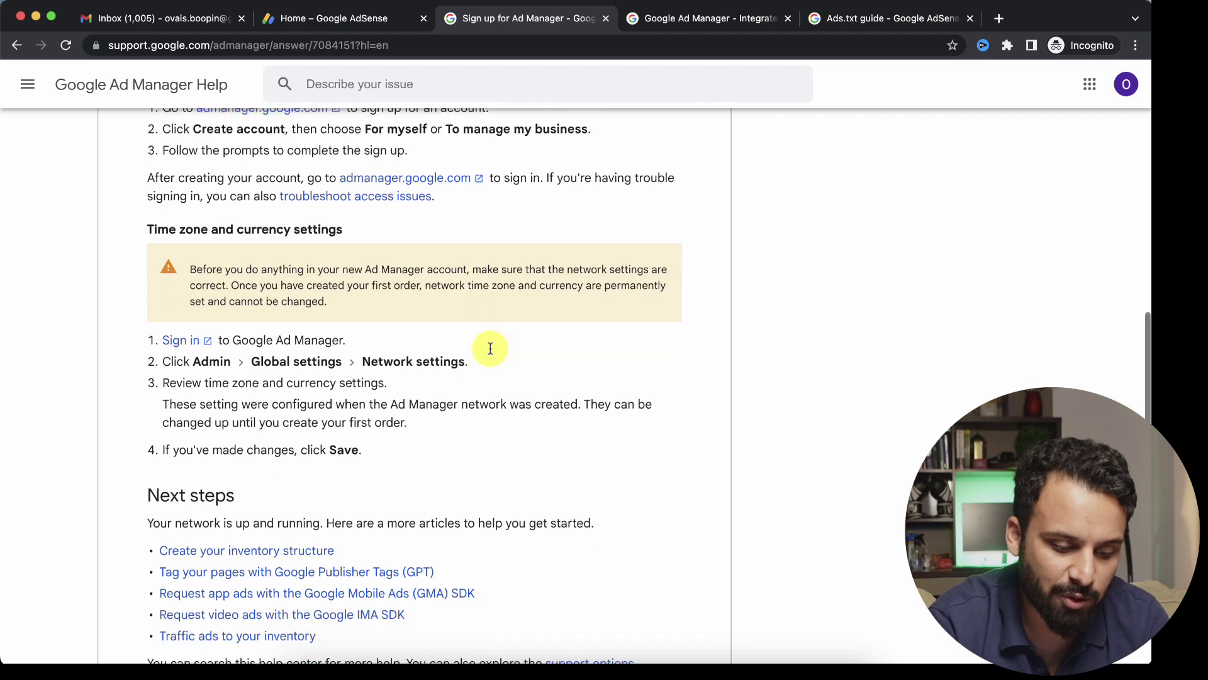
scroll(491, 350, "up", 4)
scroll(664, 181, "up", 1)
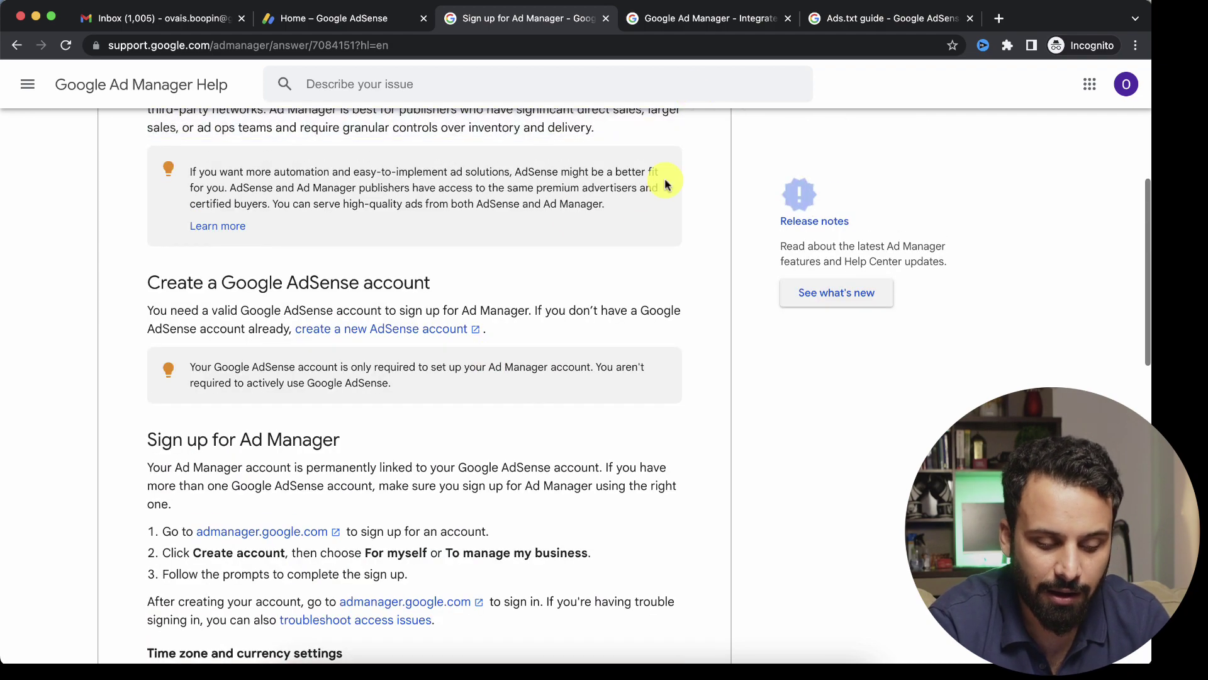
scroll(637, 231, "up", 3)
scroll(637, 232, "up", 2)
left_click(693, 23)
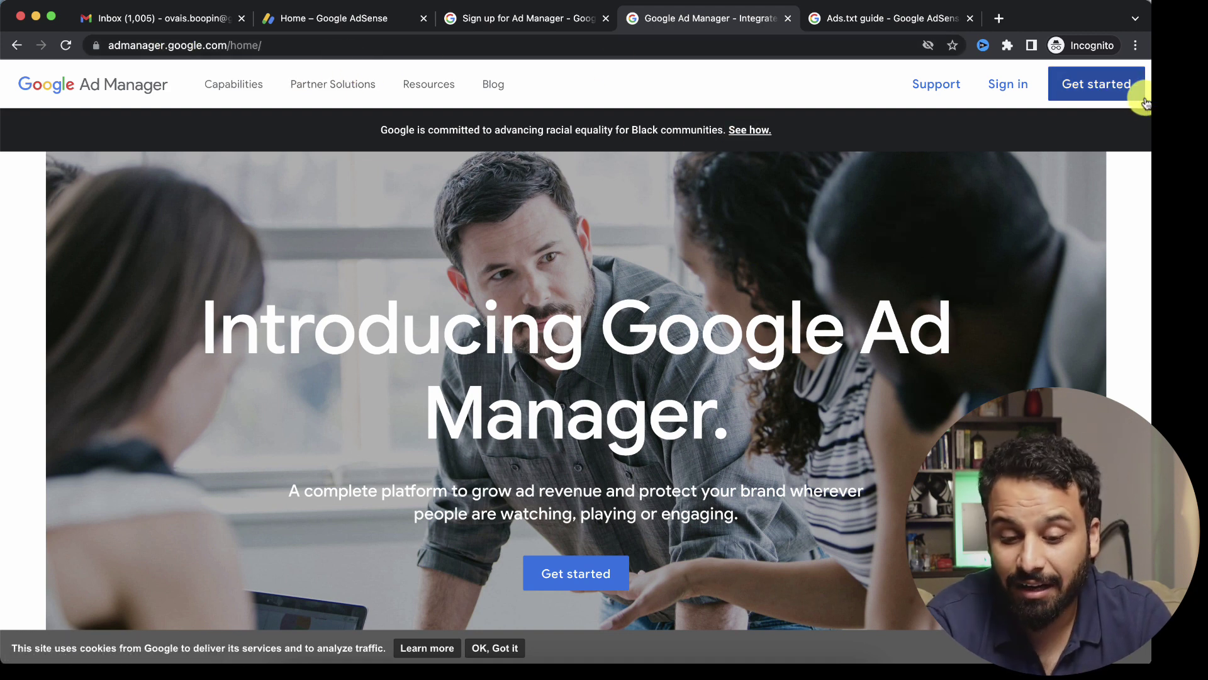
left_click(1103, 91)
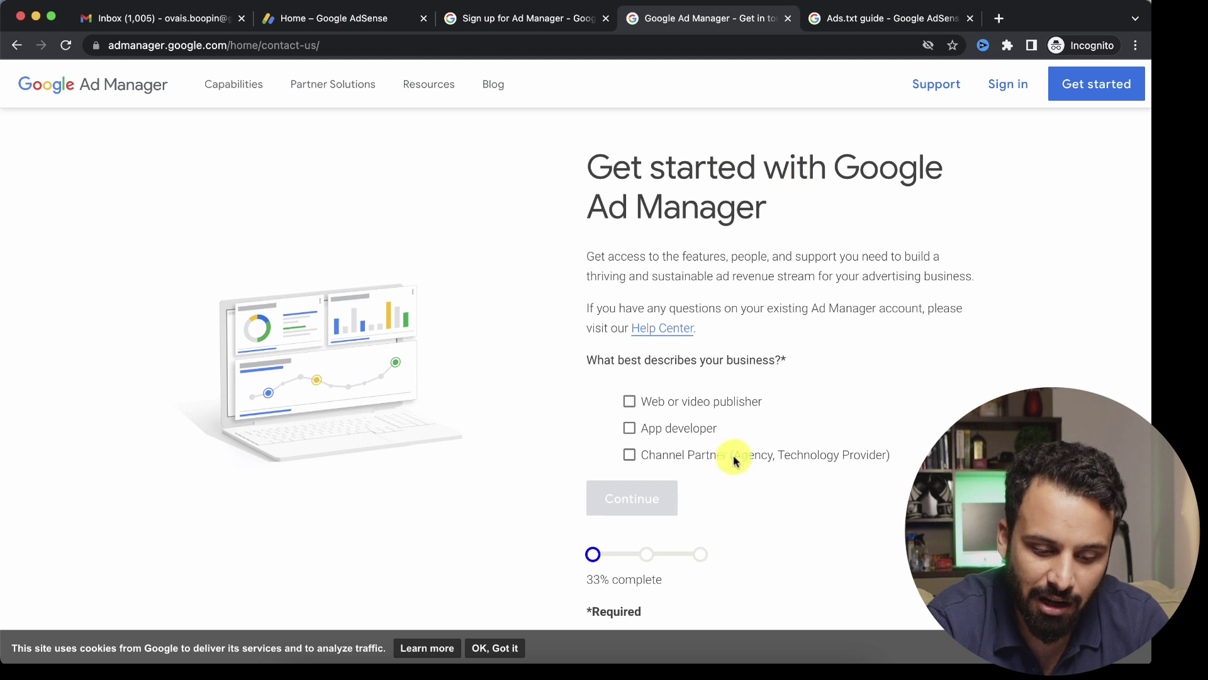
Select both 'Web or video publisher' and 'App developer' as the business type
left_click_drag(616, 359, 819, 364)
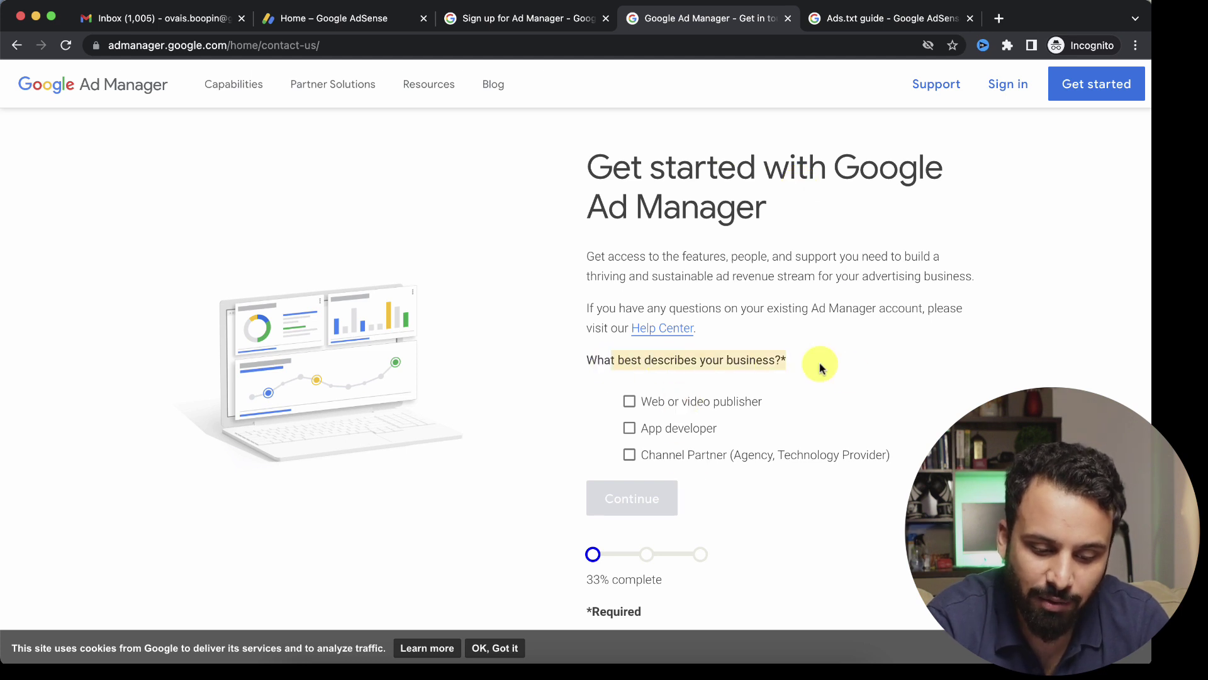
scroll(843, 379, "down", 2)
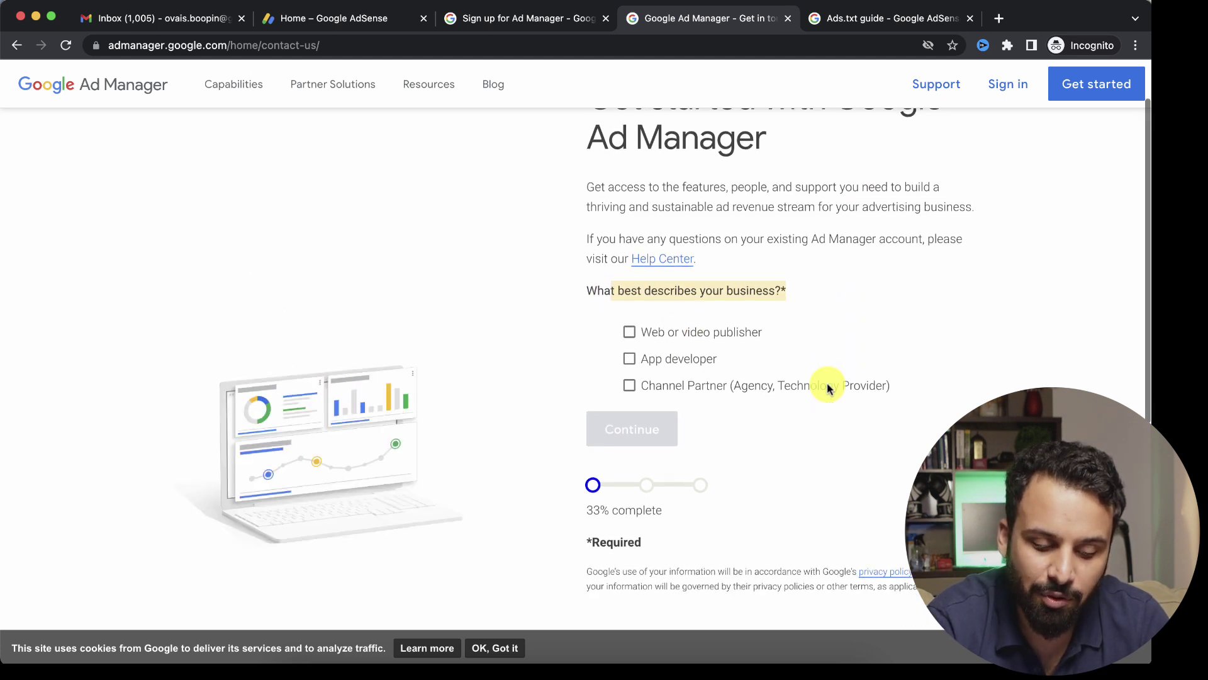
left_click(631, 331)
left_click(630, 356)
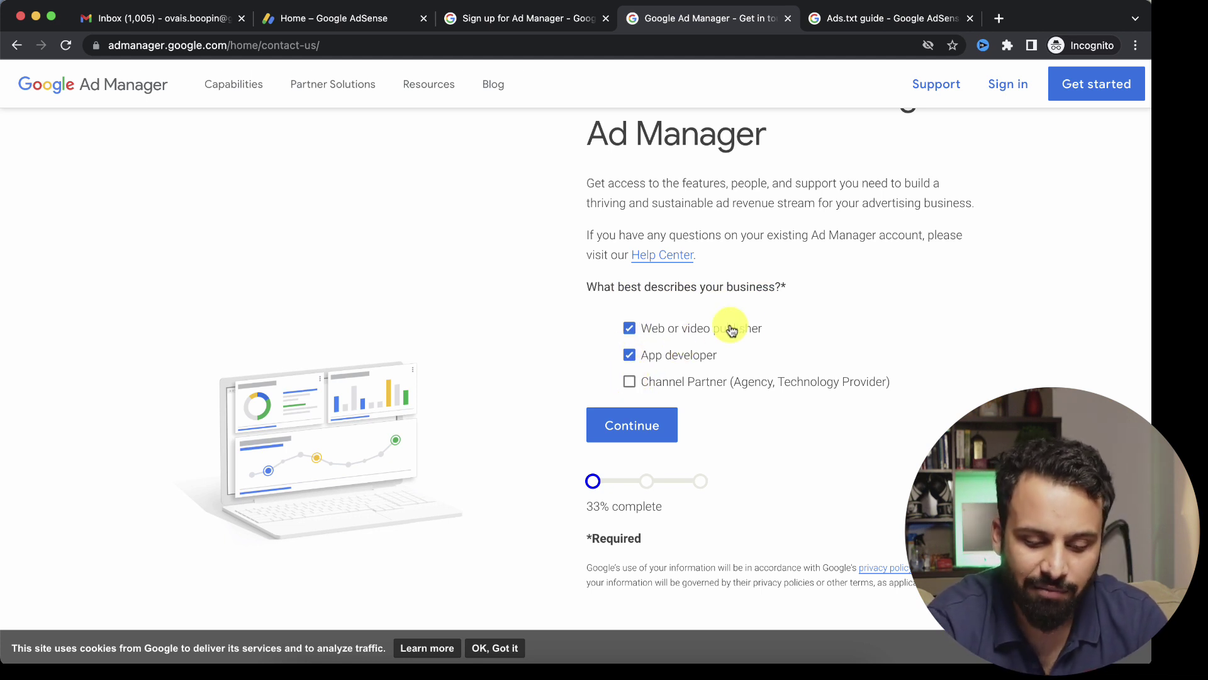
scroll(723, 364, "down", 3)
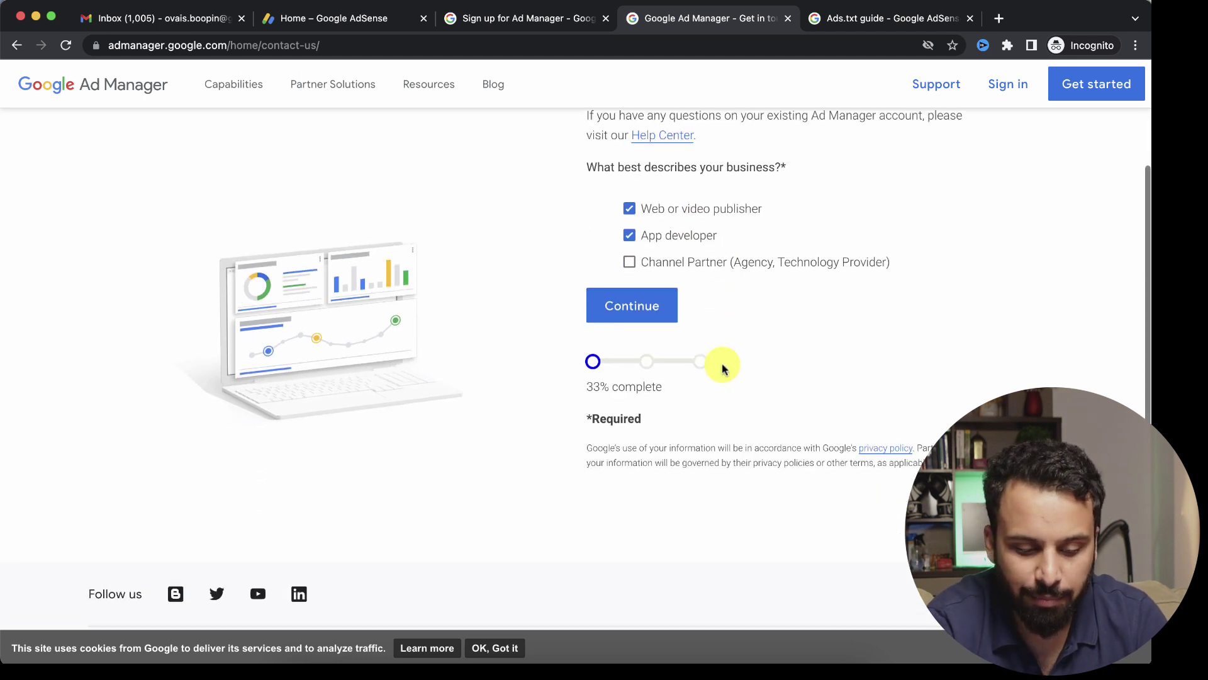
Advance to the publisher questions and keep 0-1 Million monthly pageviews
left_click(658, 314)
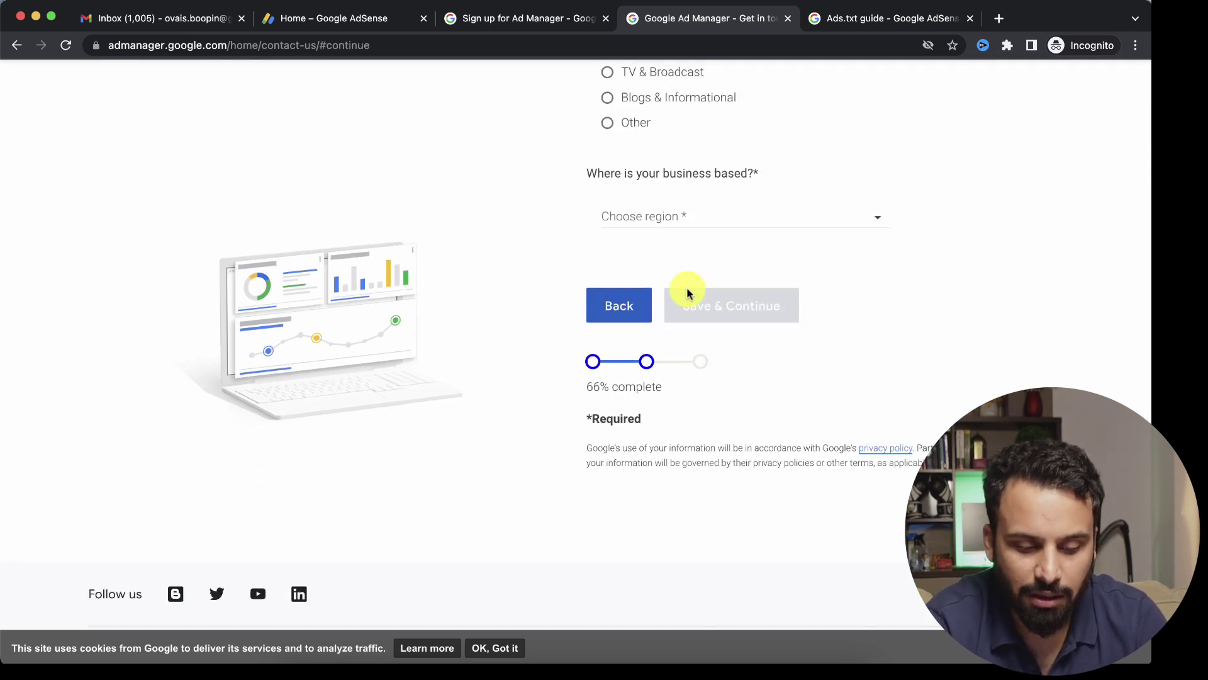
scroll(722, 293, "up", 5)
scroll(722, 293, "up", 2)
scroll(722, 293, "up", 3)
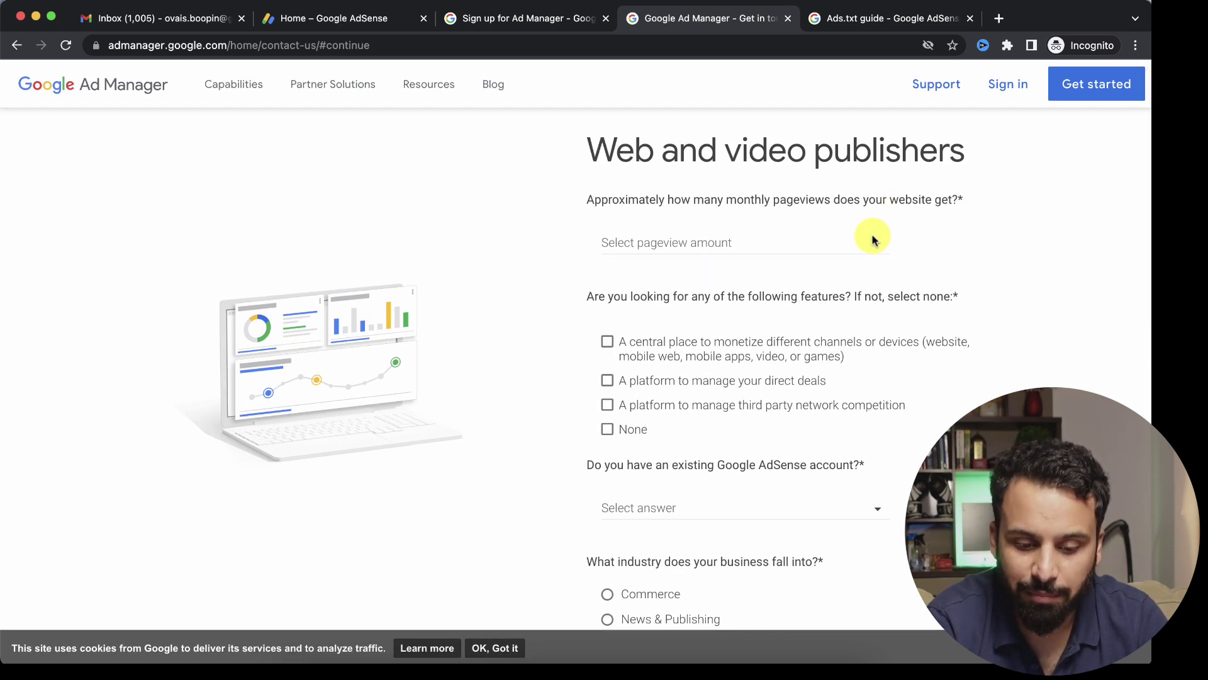
left_click(871, 239)
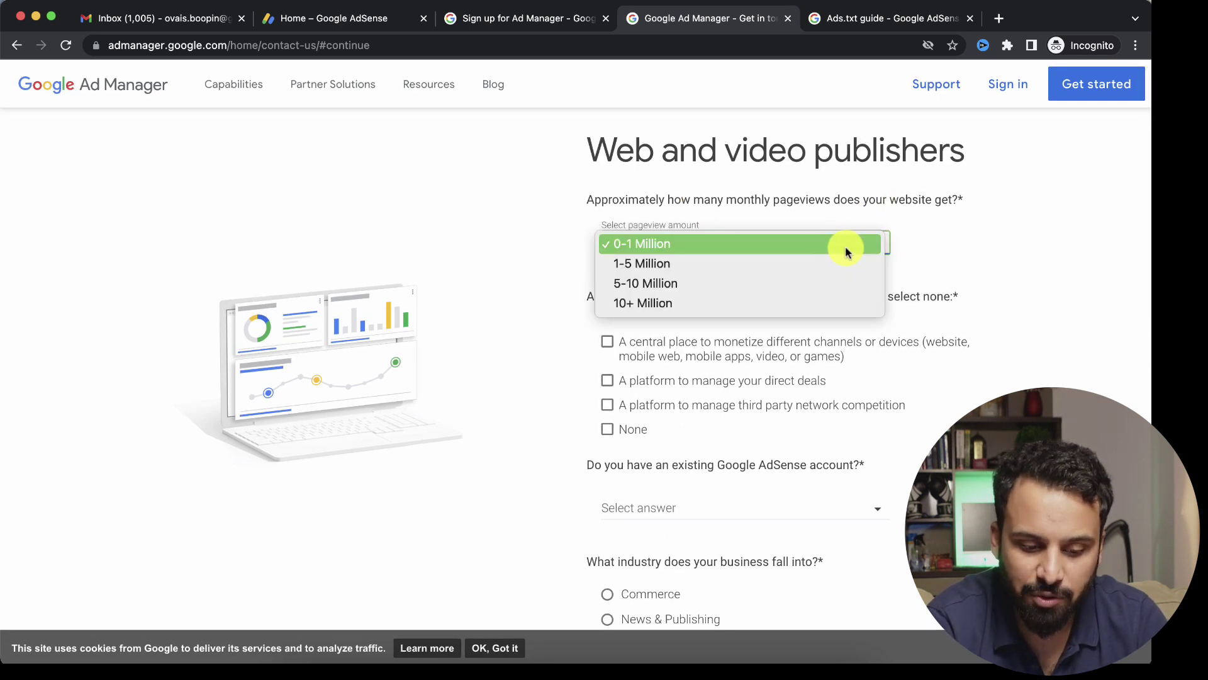
left_click(674, 244)
left_click_drag(595, 294, 1011, 302)
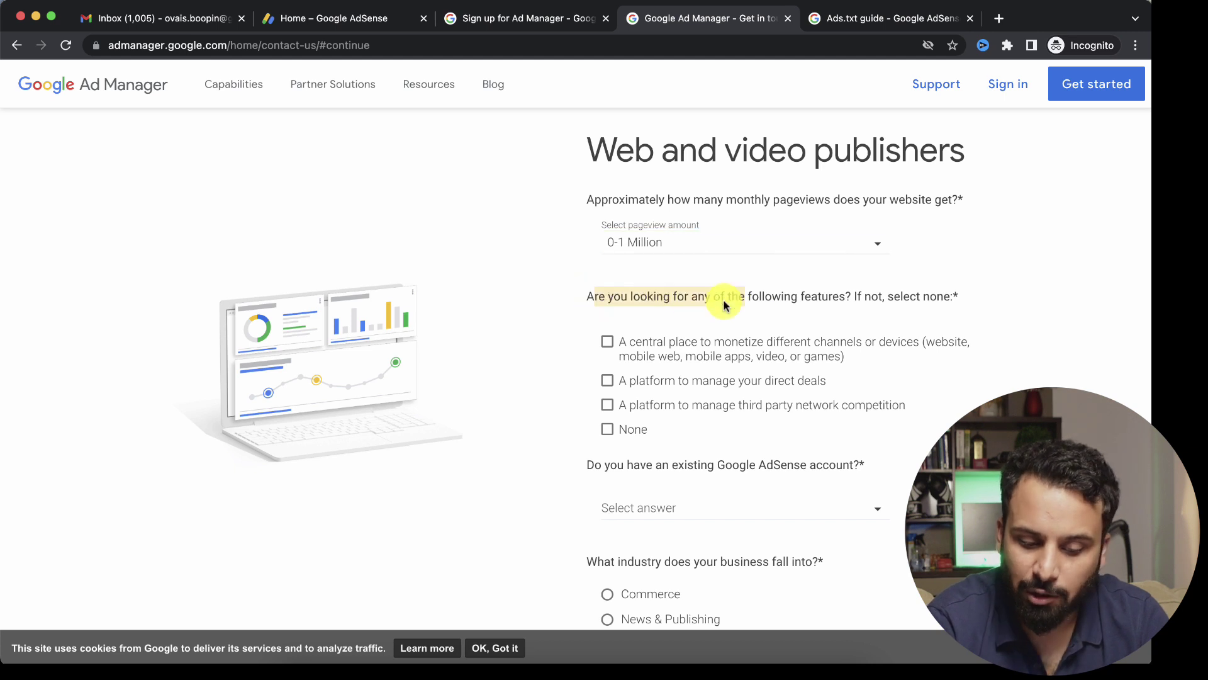
left_click(1016, 310)
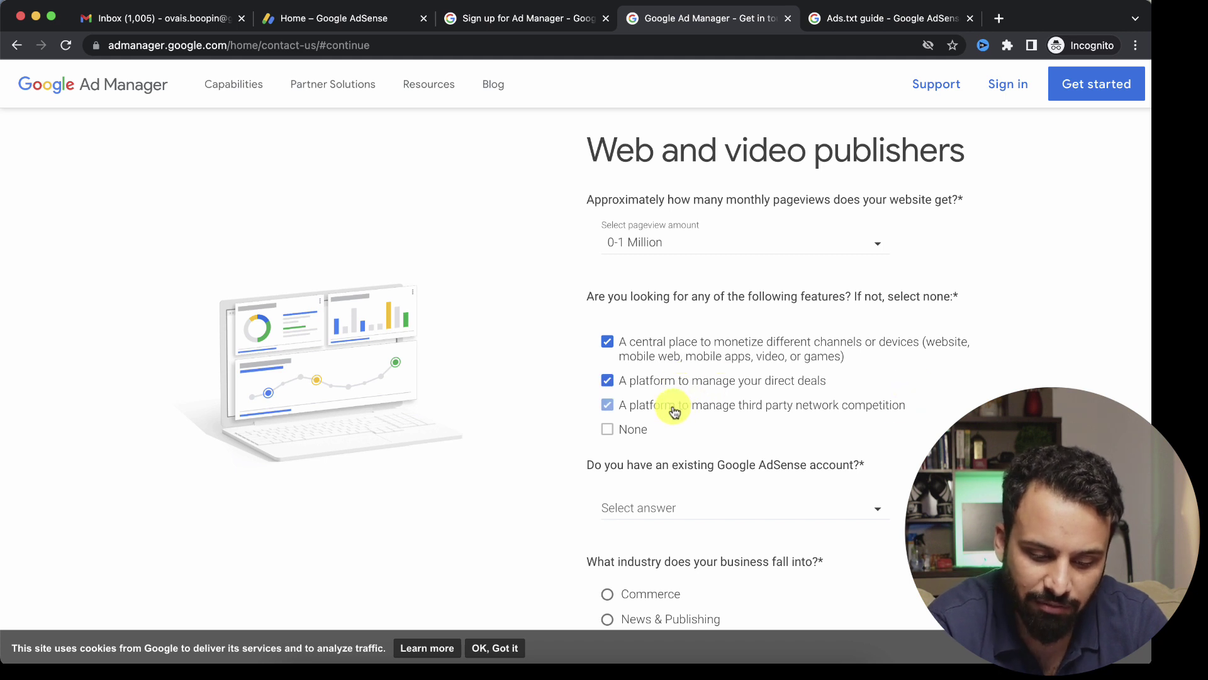
scroll(592, 475, "down", 2)
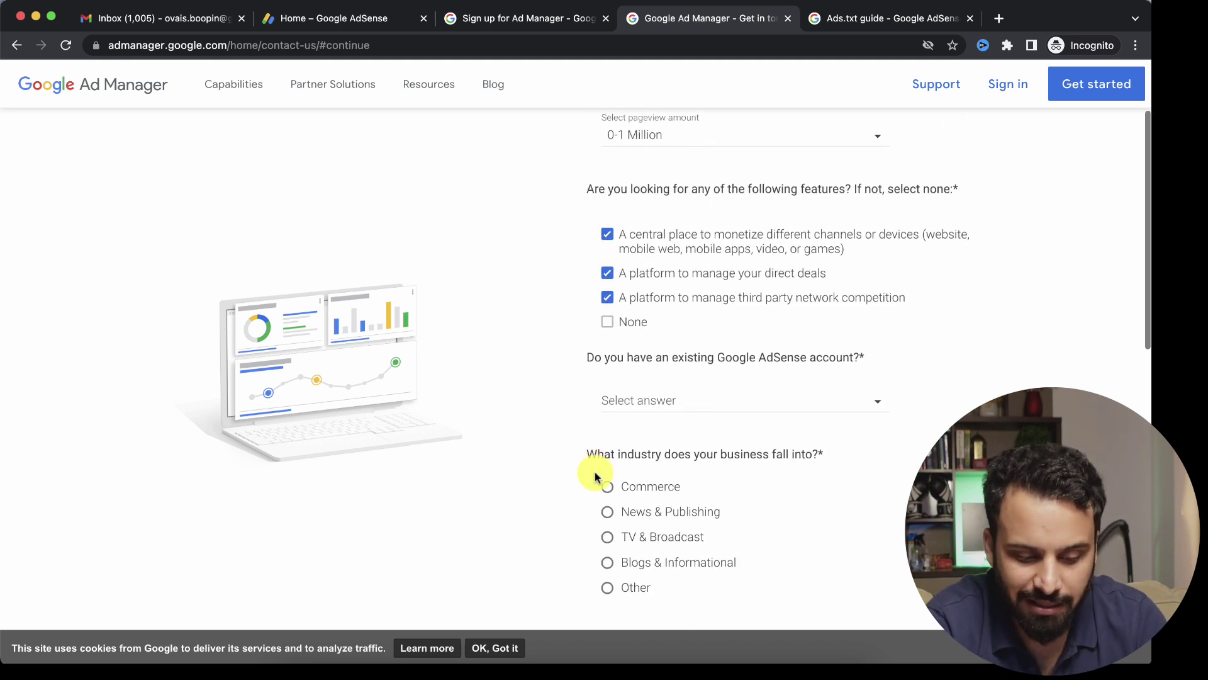
Answer Yes to the question about having an existing AdSense account
left_click_drag(627, 357, 862, 361)
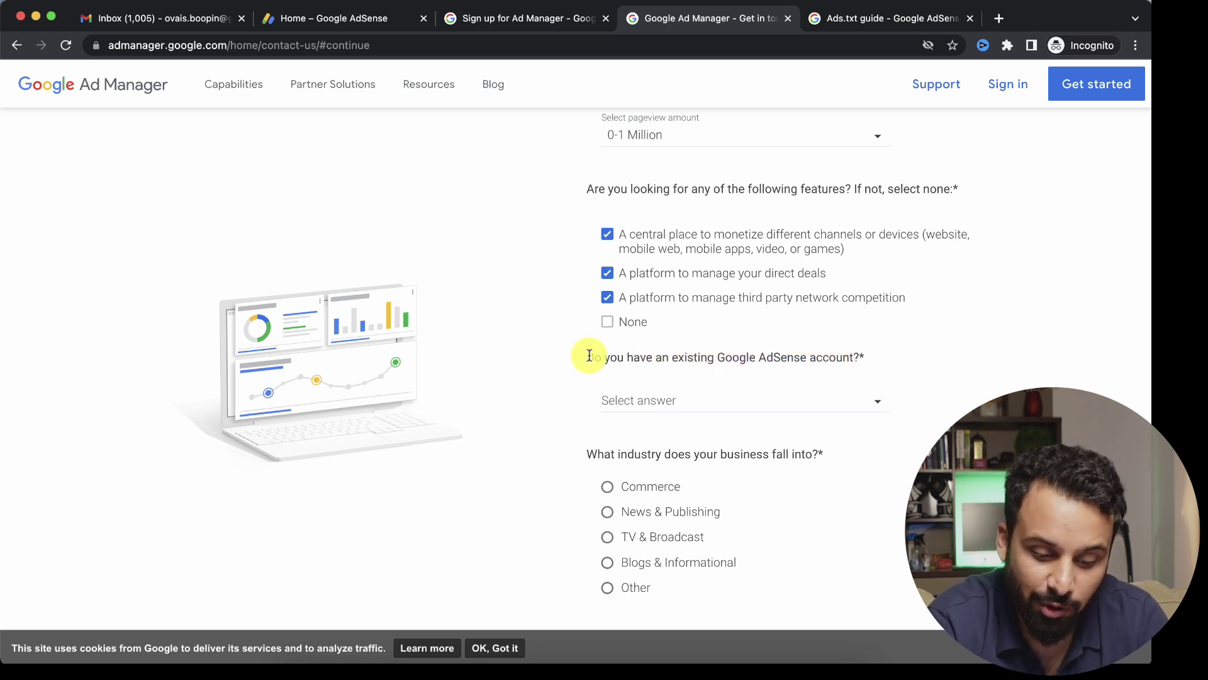
left_click_drag(582, 358, 878, 397)
left_click(847, 405)
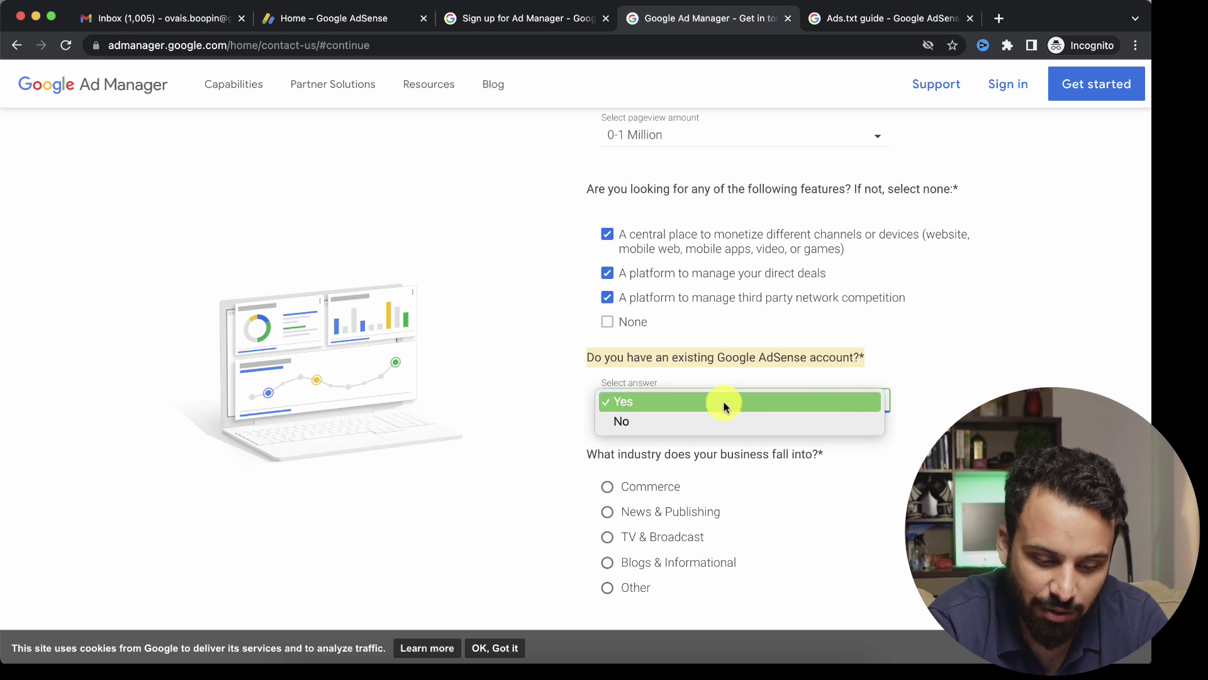
left_click(666, 406)
scroll(807, 458, "down", 3)
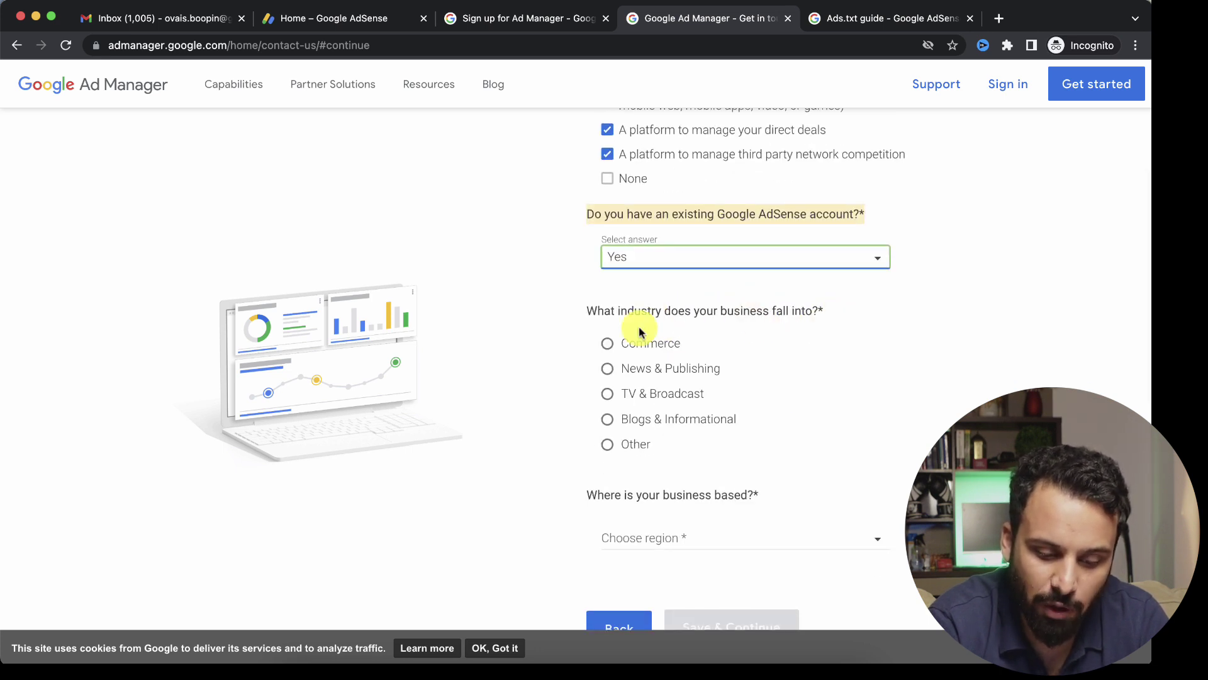
Set the industry to Other and region to North America, then submit for eligibility
left_click(611, 344)
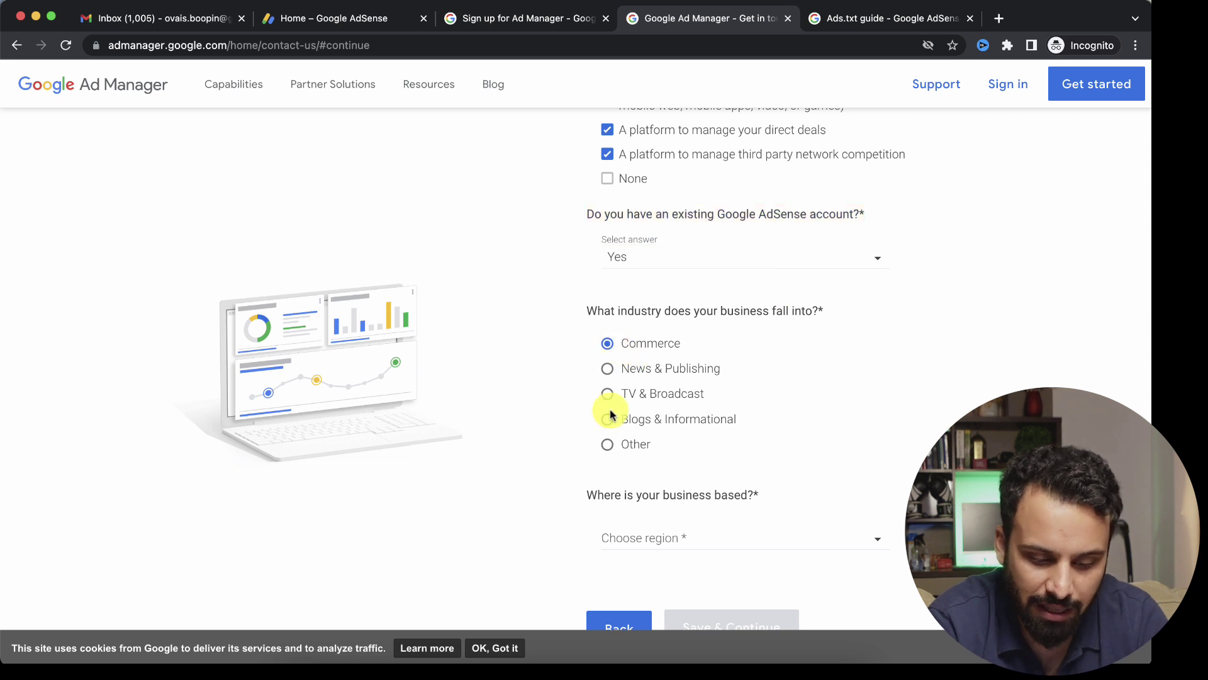
left_click(606, 444)
scroll(652, 491, "down", 1)
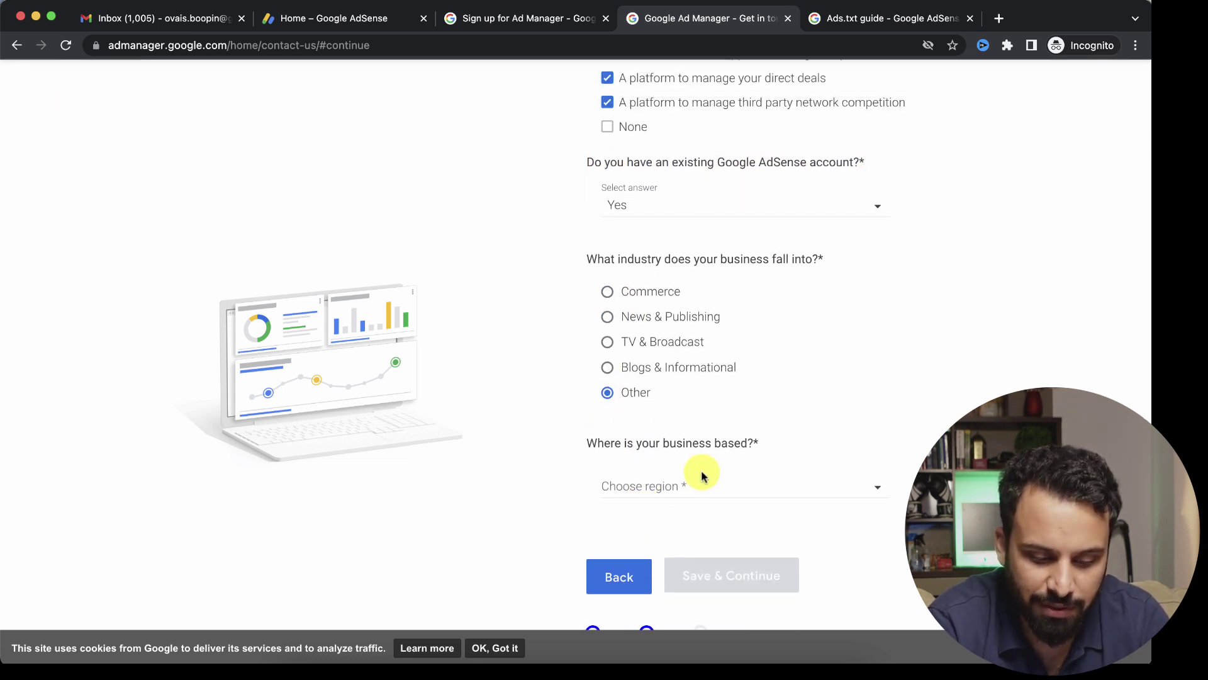
left_click(701, 477)
left_click(667, 510)
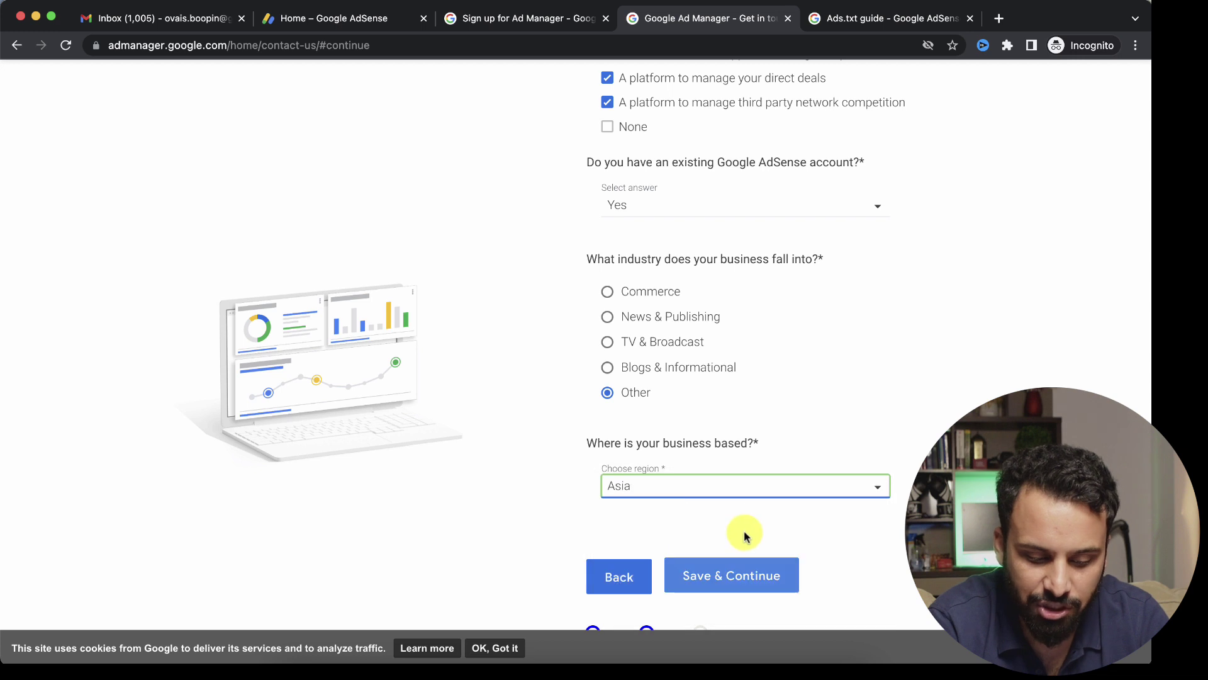
scroll(745, 533, "down", 1)
left_click(794, 455)
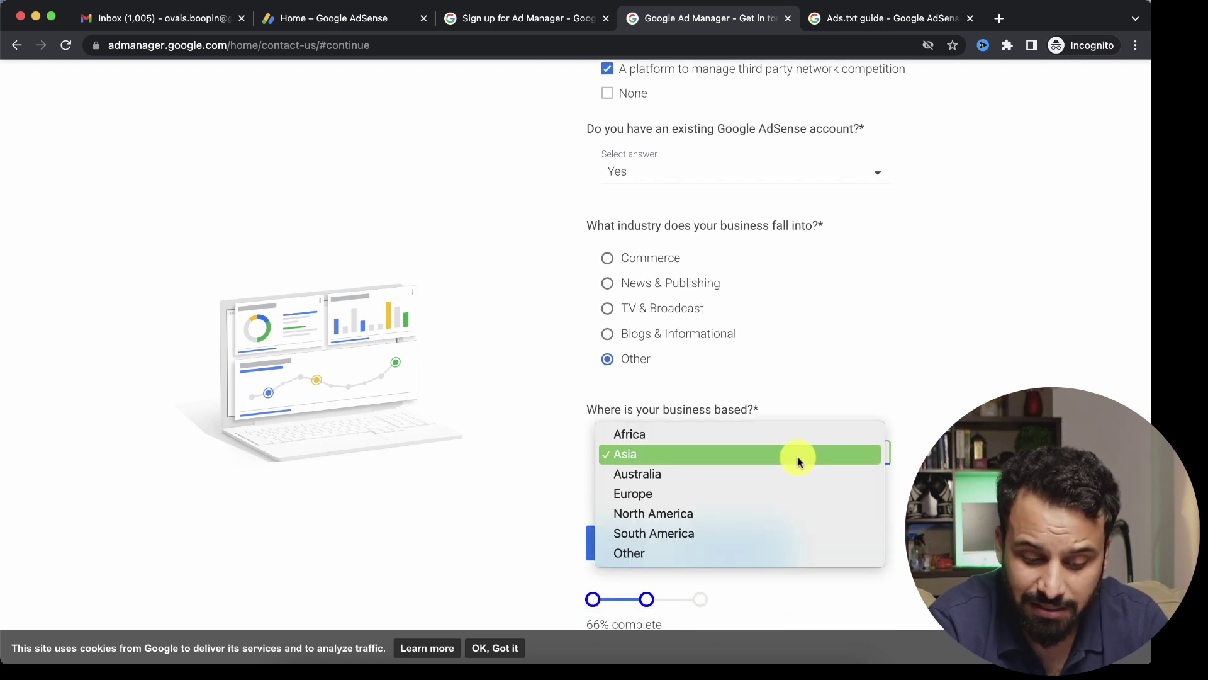
left_click(696, 521)
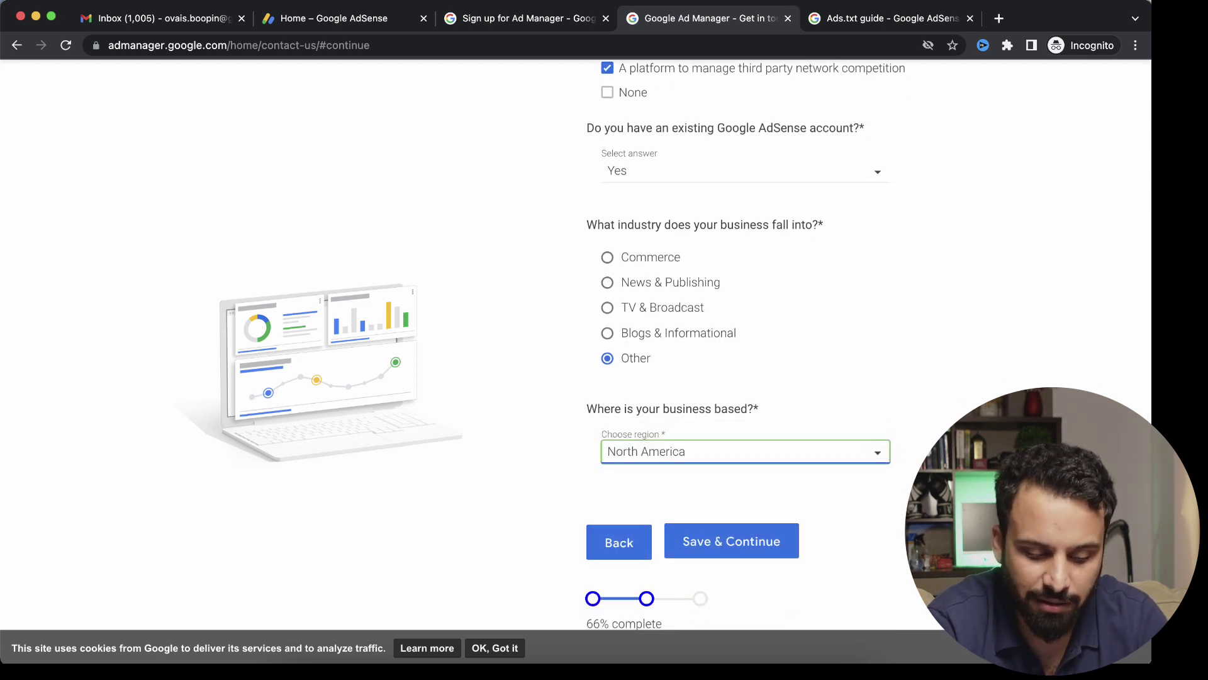
scroll(741, 496, "down", 2)
left_click(792, 453)
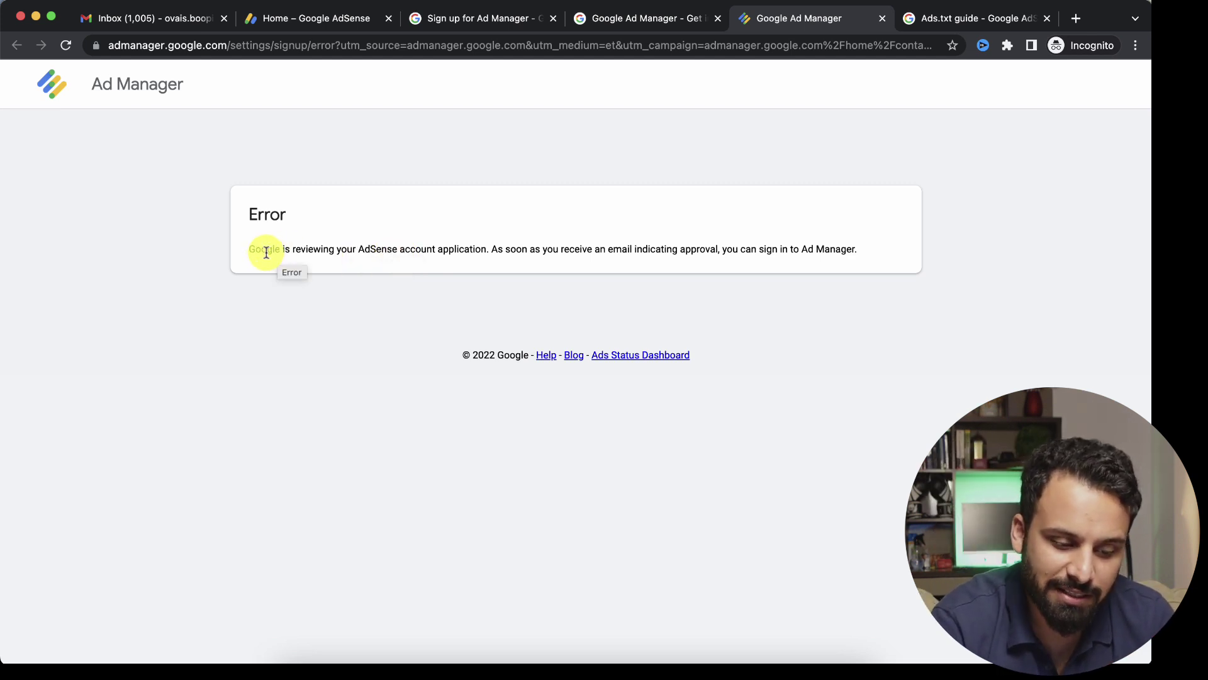
Highlight and then deselect the error text about the AdSense application review
left_click_drag(264, 250, 565, 249)
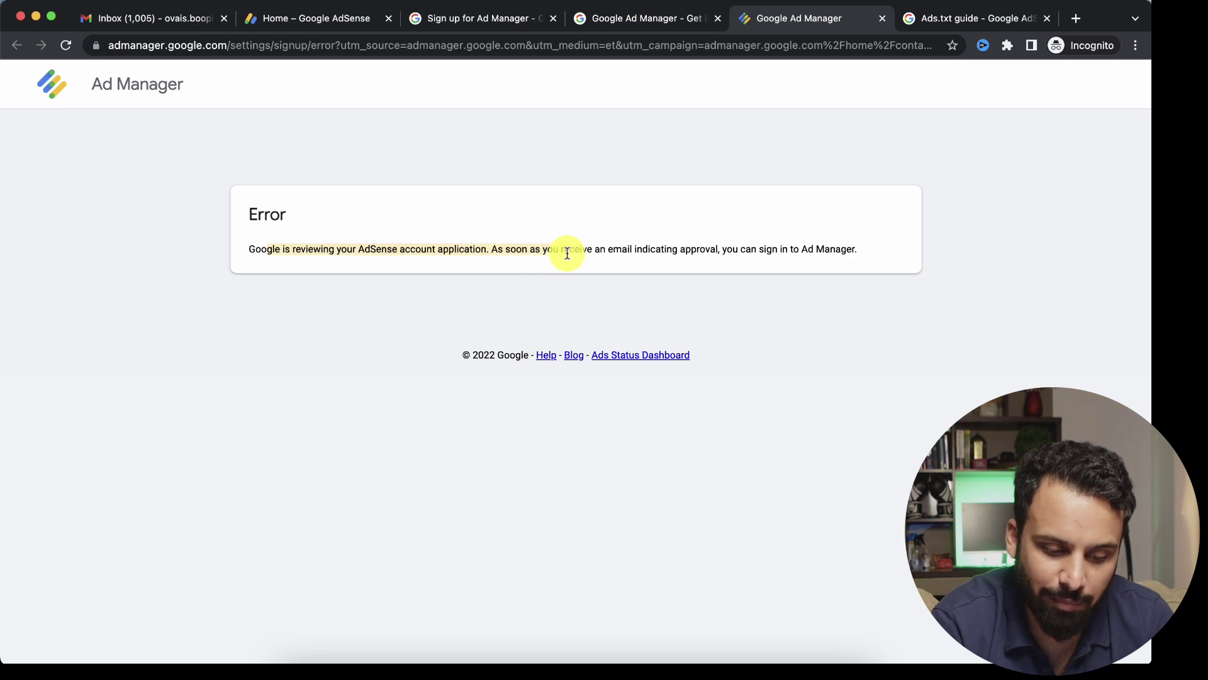
left_click(553, 249)
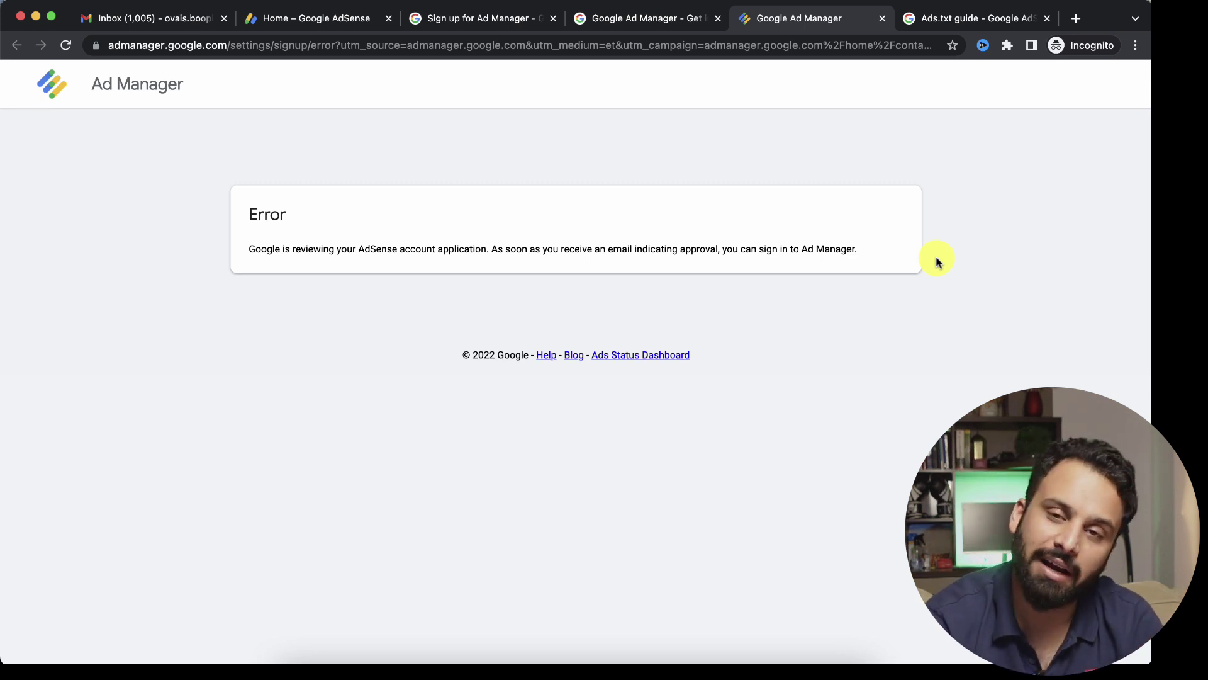
left_click(297, 19)
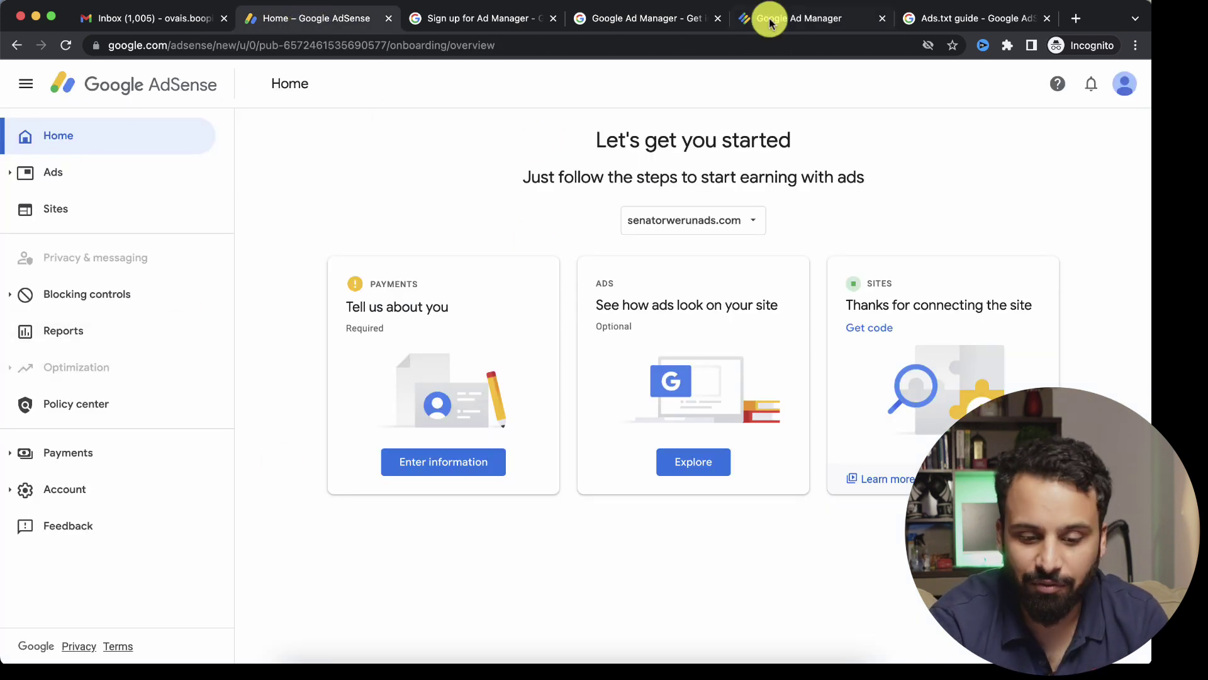
left_click(790, 26)
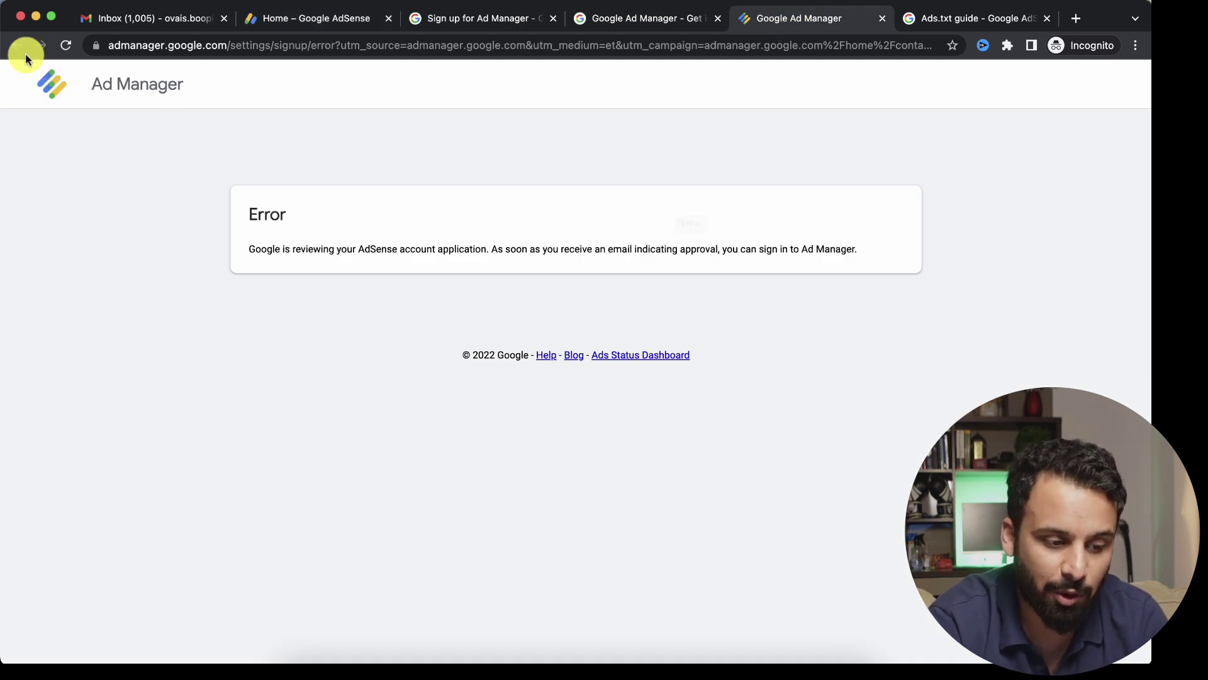
left_click(688, 13)
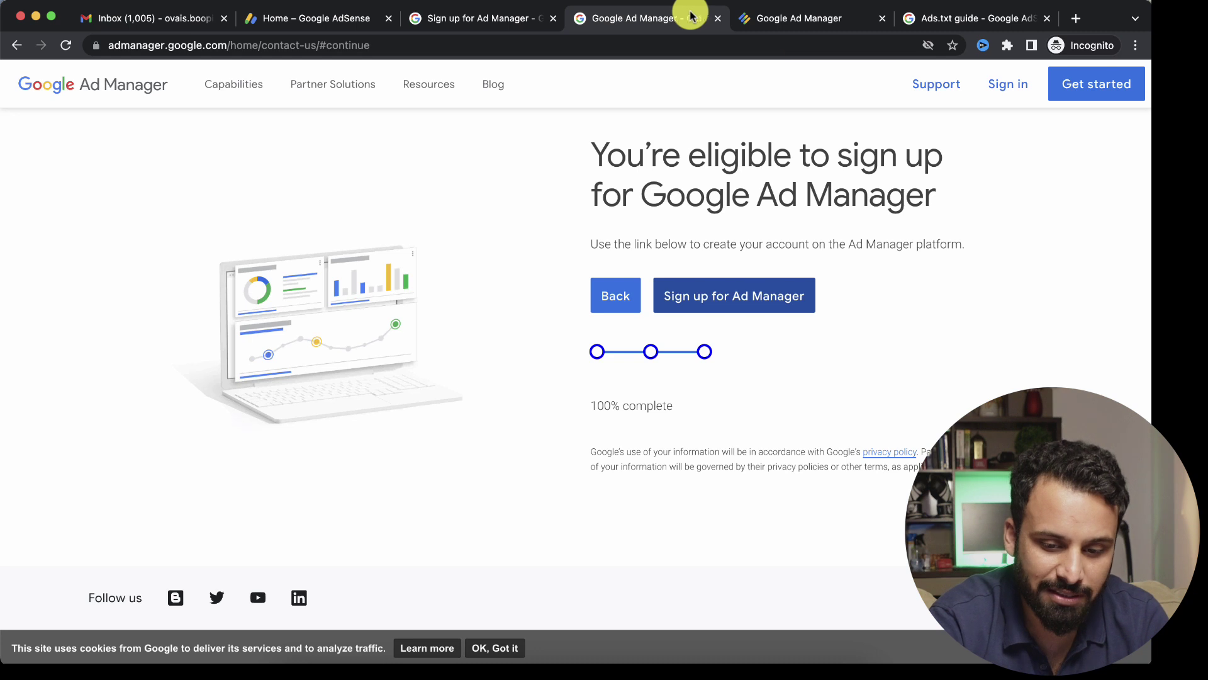
key("ctrl+Tab")
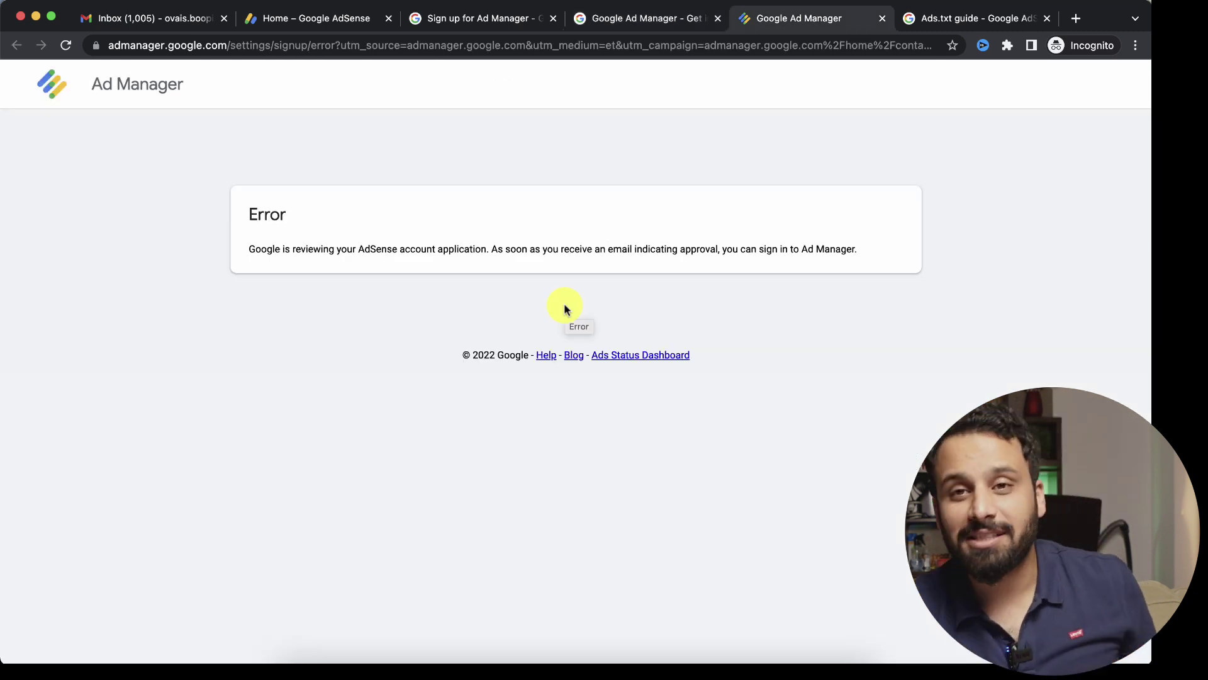